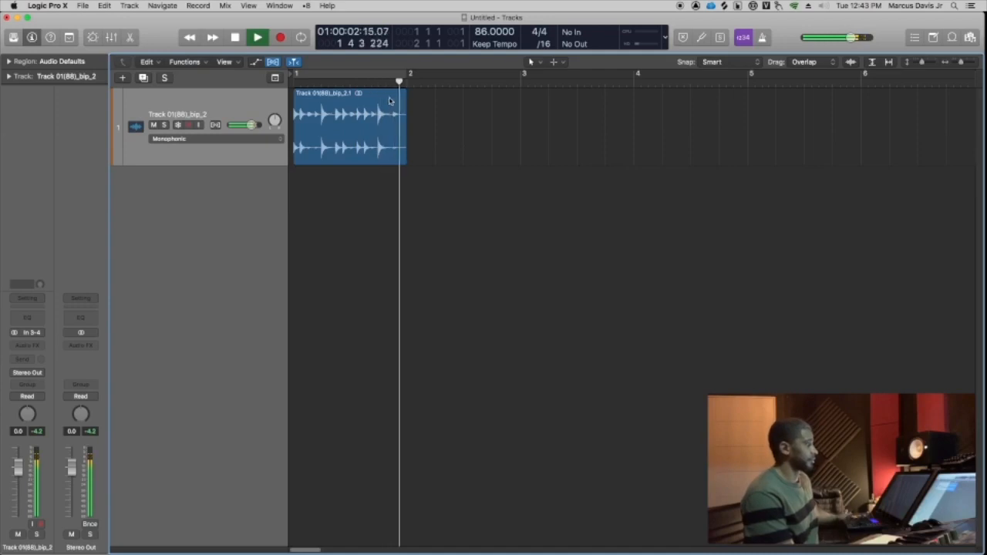
Step: Turn on the cycle over bar 1 and listen to the original drum loop repeating
key(space)
click(360, 75)
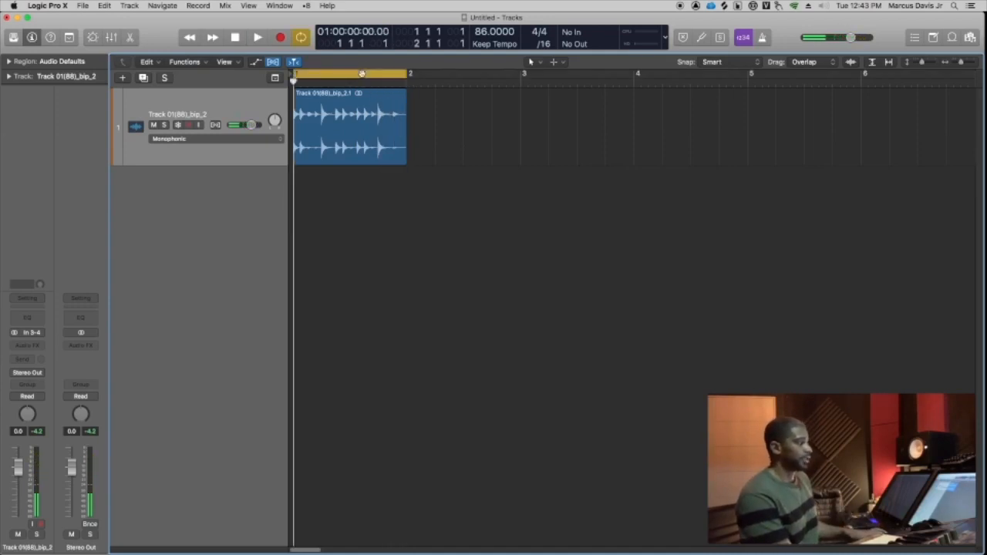
key(space)
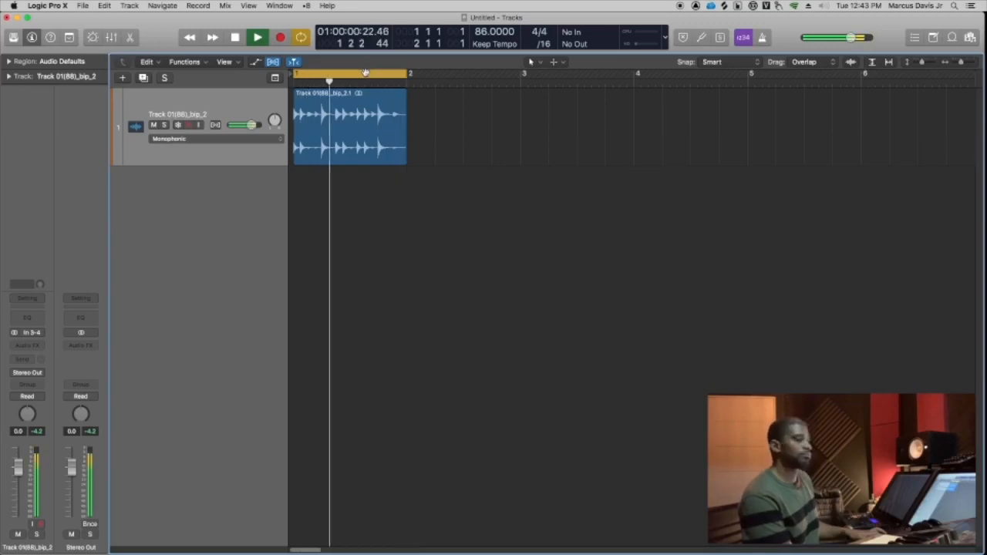
key(space)
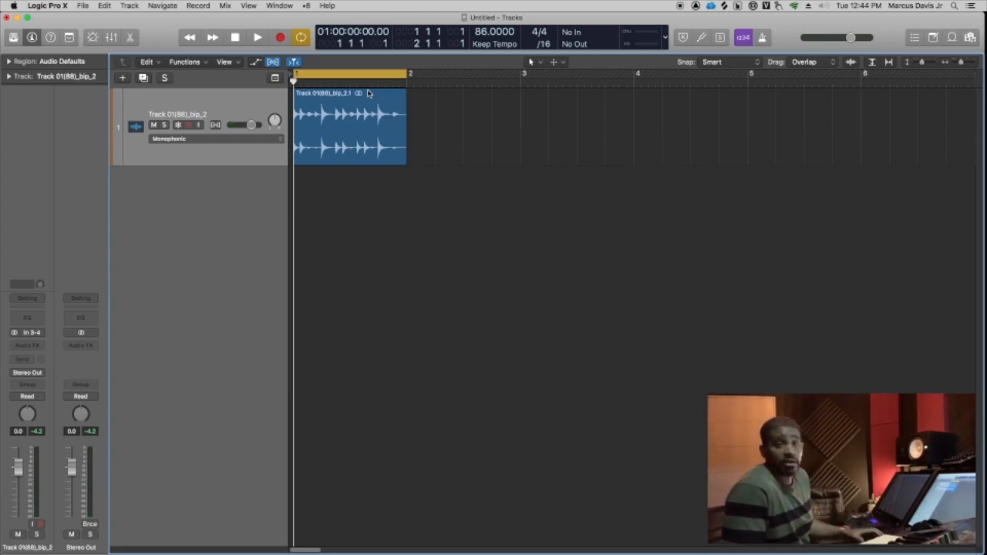
Step: Turn off the cycle, enable Flex on the drum loop track and set its flex mode to Tempophone (FX)
click(370, 77)
click(339, 143)
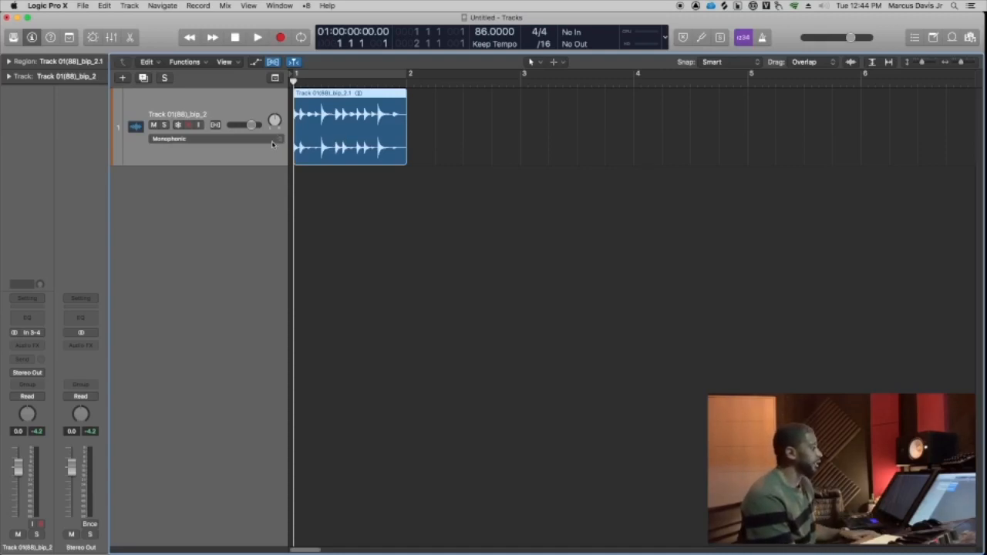
click(213, 126)
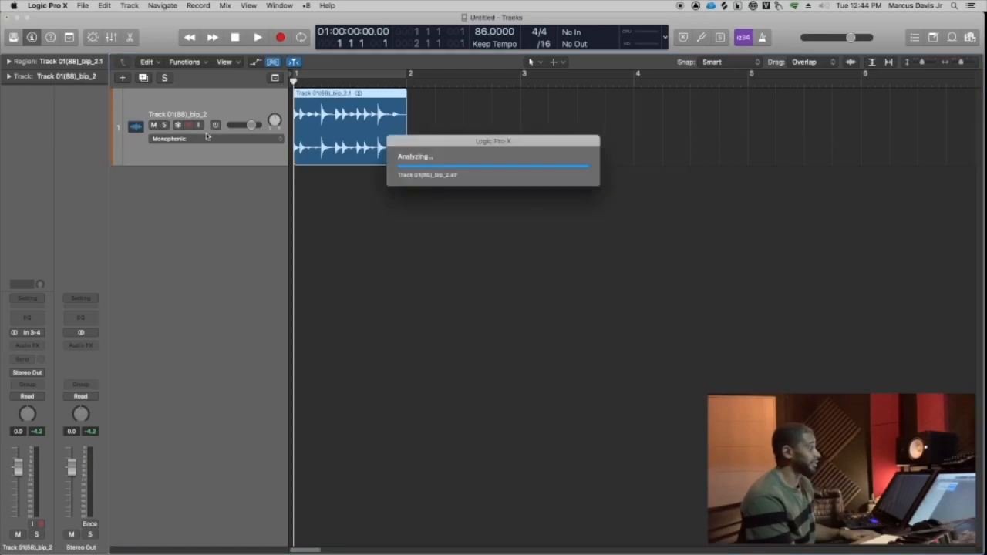
click(247, 140)
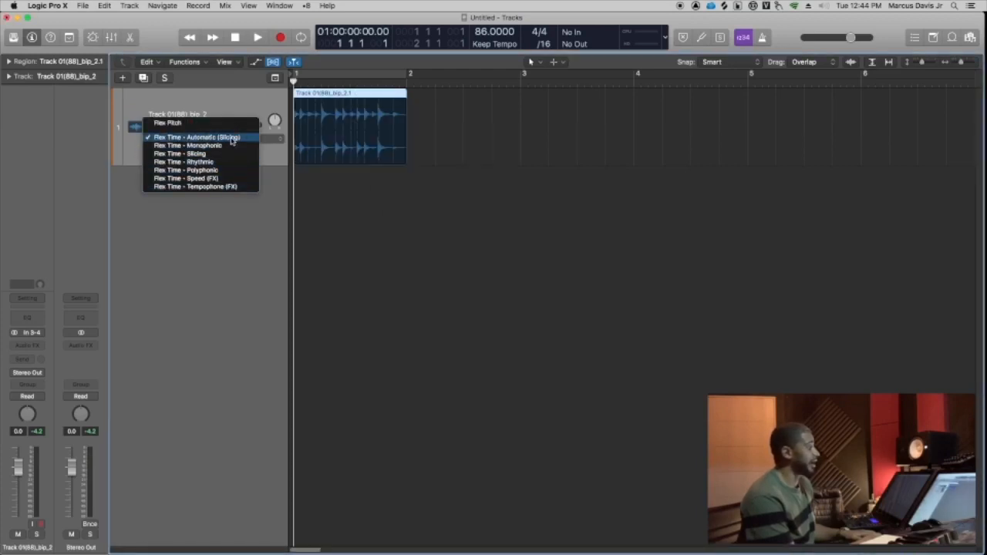
click(239, 188)
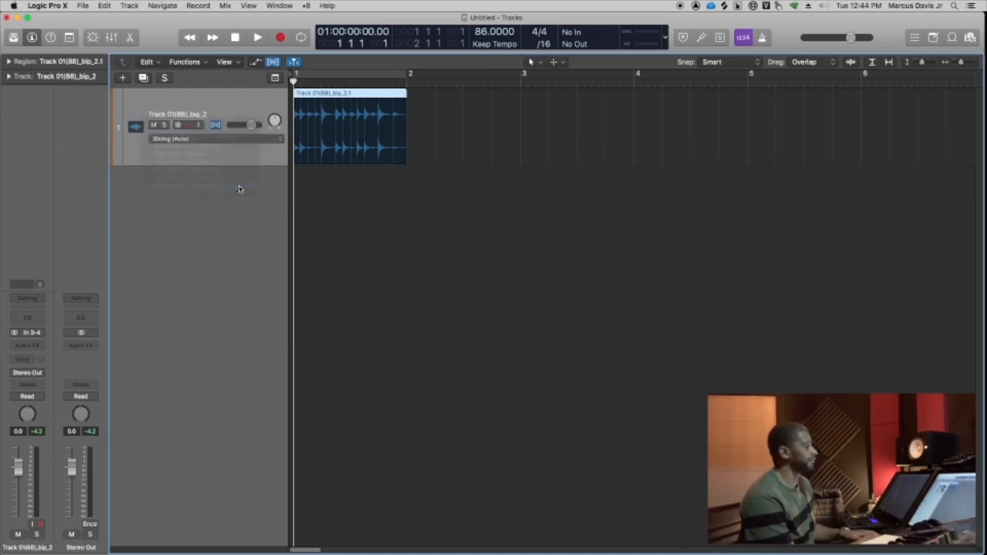
Step: Turn on a cycle range from bar 1 to bar 3 and stretch the drum region to end at bar 3
click(356, 74)
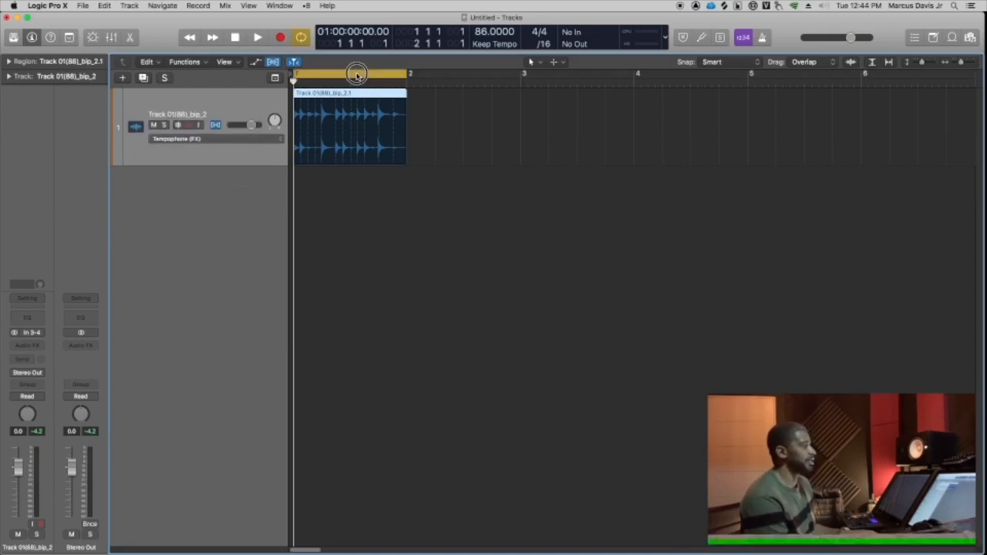
drag(407, 74, 519, 79)
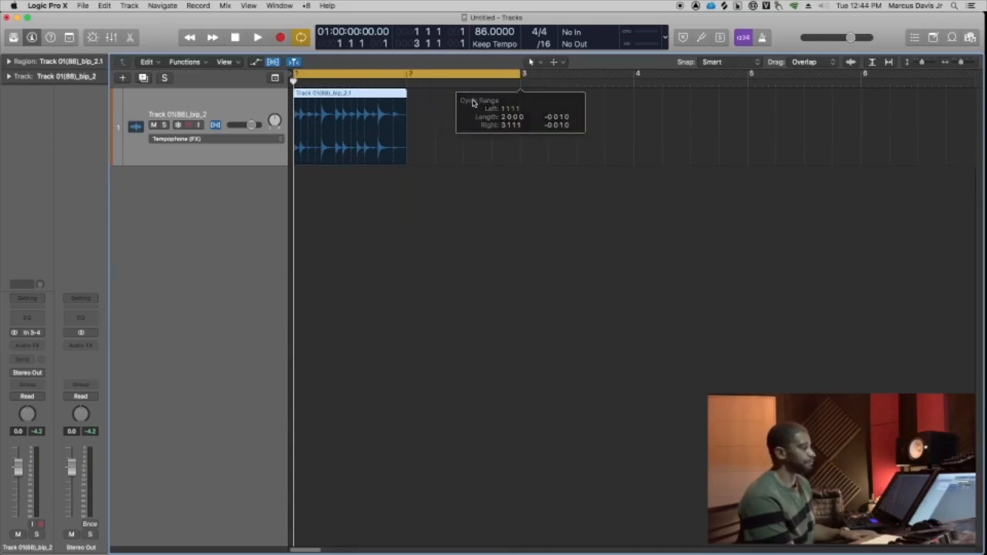
drag(403, 106, 520, 115)
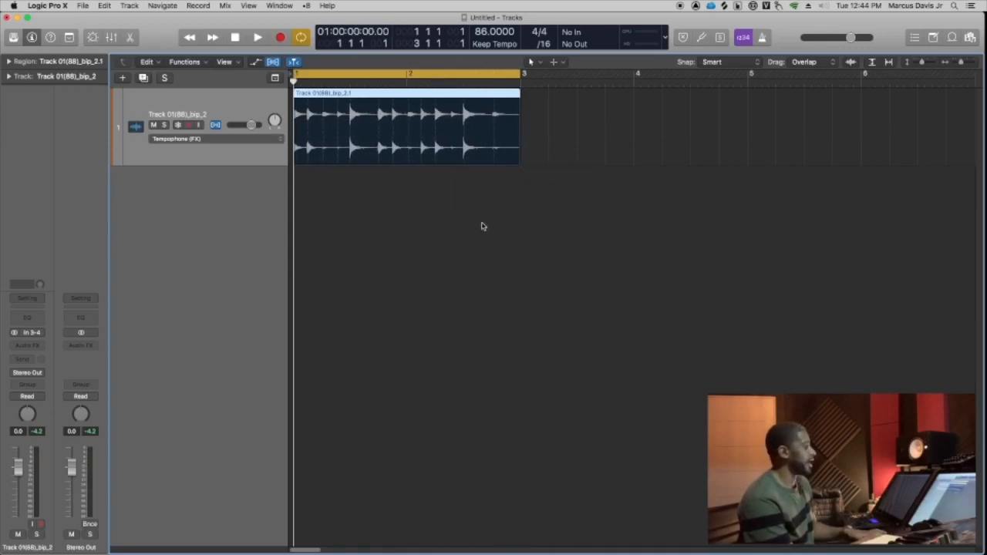
Step: Play back the stretched drum loop, stop it and deselect the region
key(space)
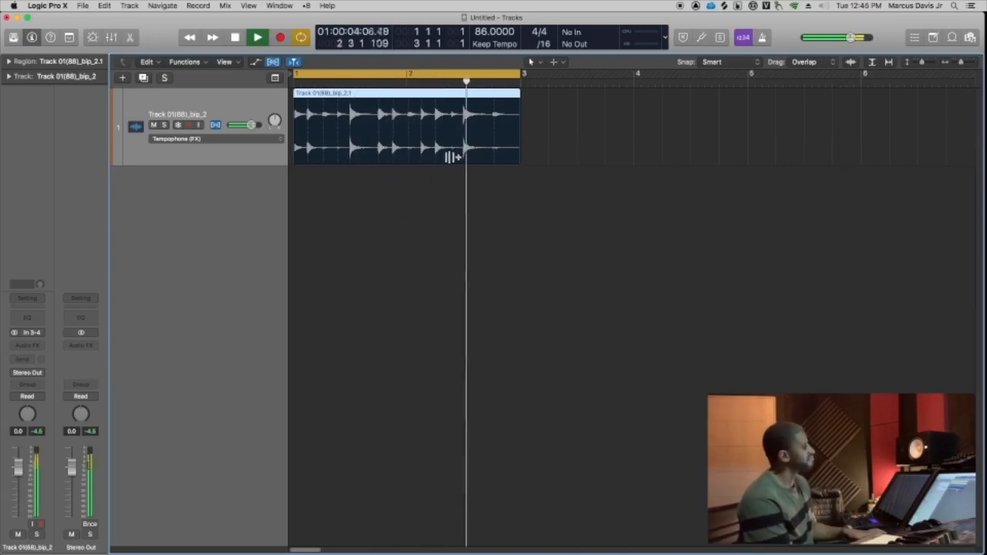
key(space)
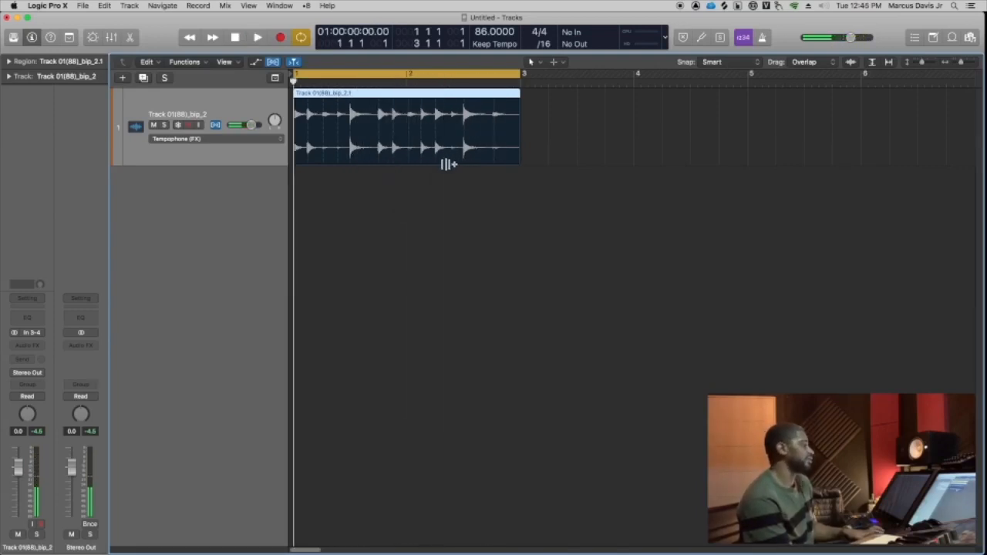
click(463, 200)
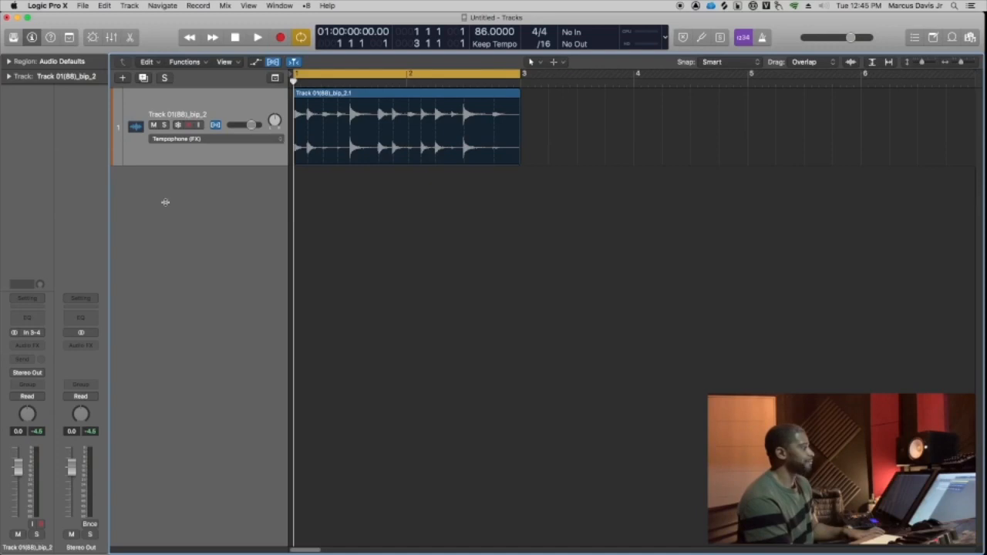
Step: Add a Channel EQ to the drum track and enable its high-cut filter at 5500 Hz
click(32, 319)
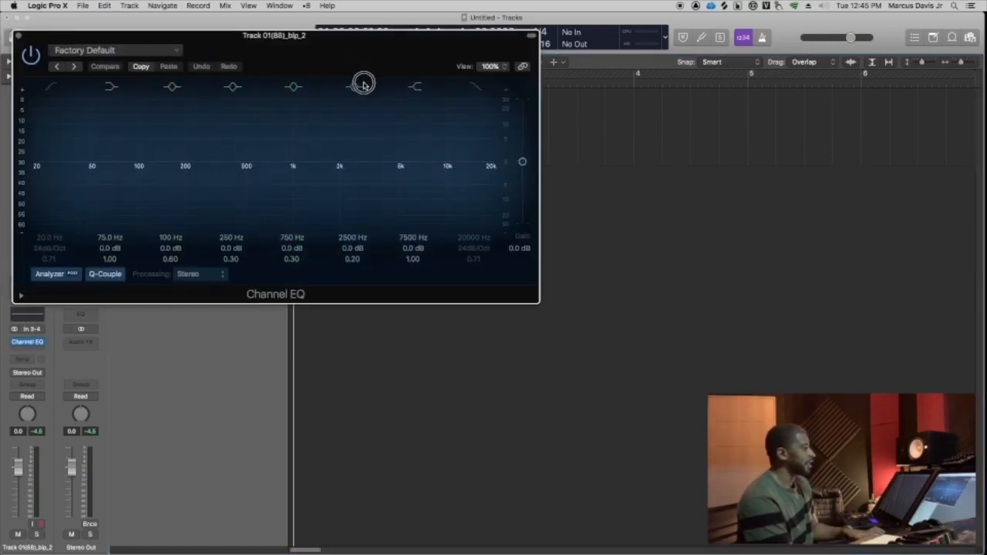
drag(352, 34, 514, 230)
key(space)
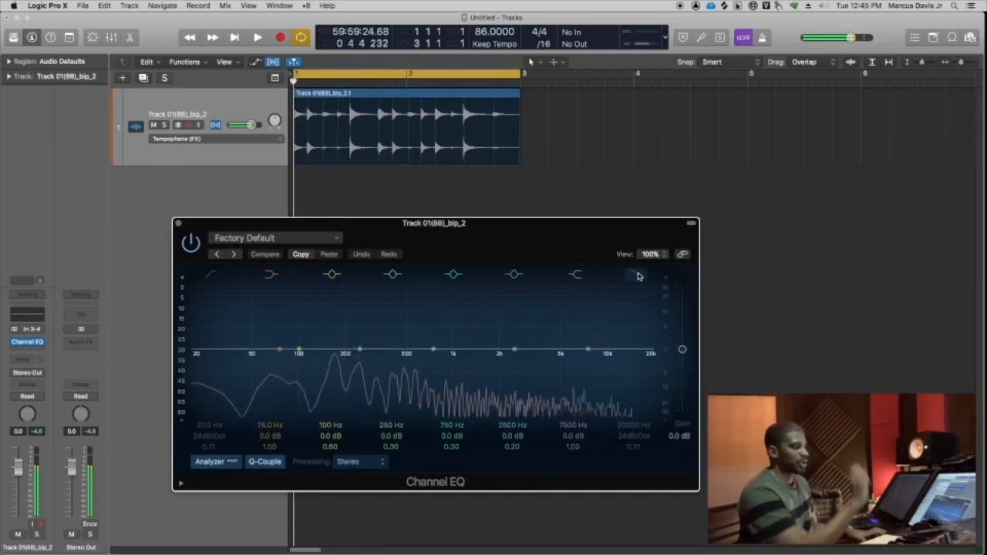
click(634, 274)
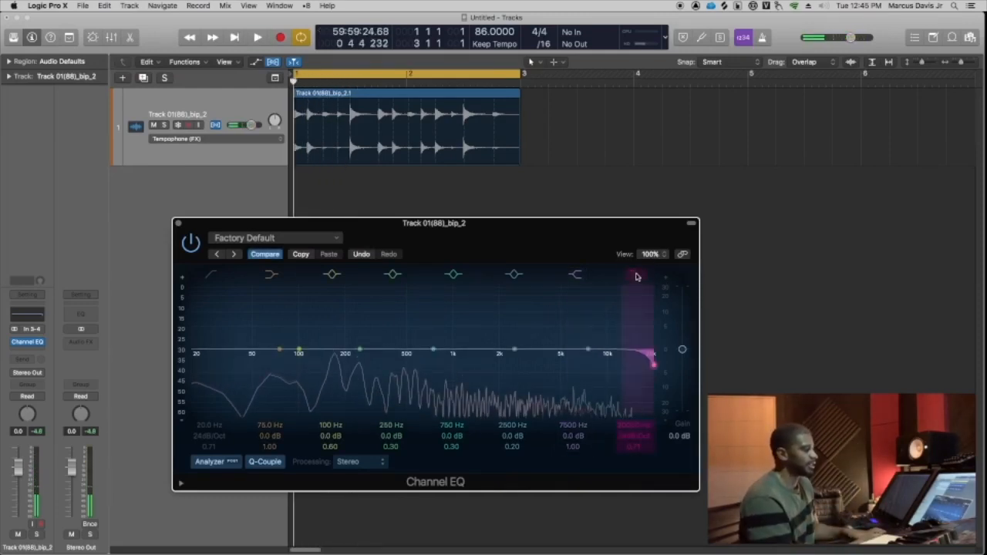
drag(652, 371, 568, 363)
Step: Compare the playing loop with the Channel EQ bypassed and active, and close the EQ window
key(space)
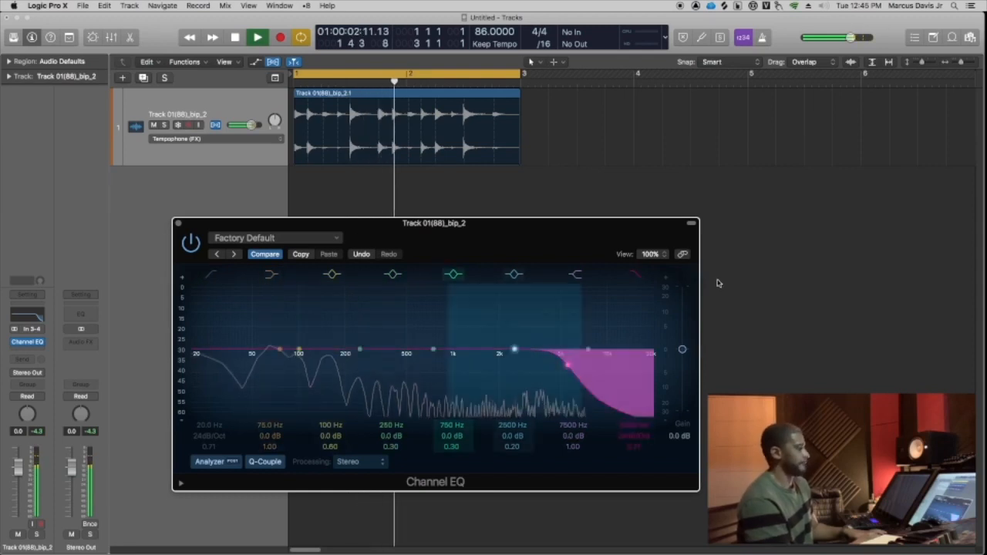
click(191, 243)
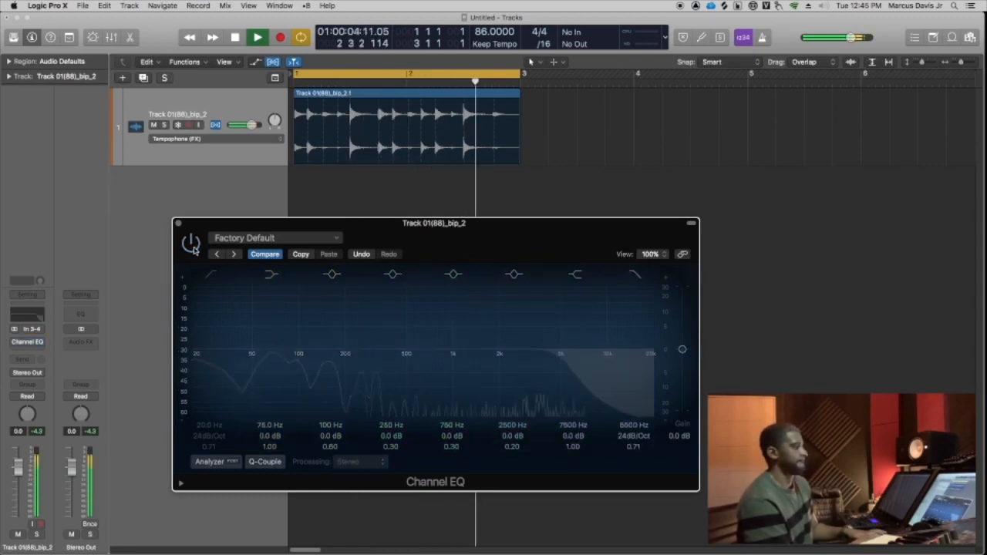
click(191, 243)
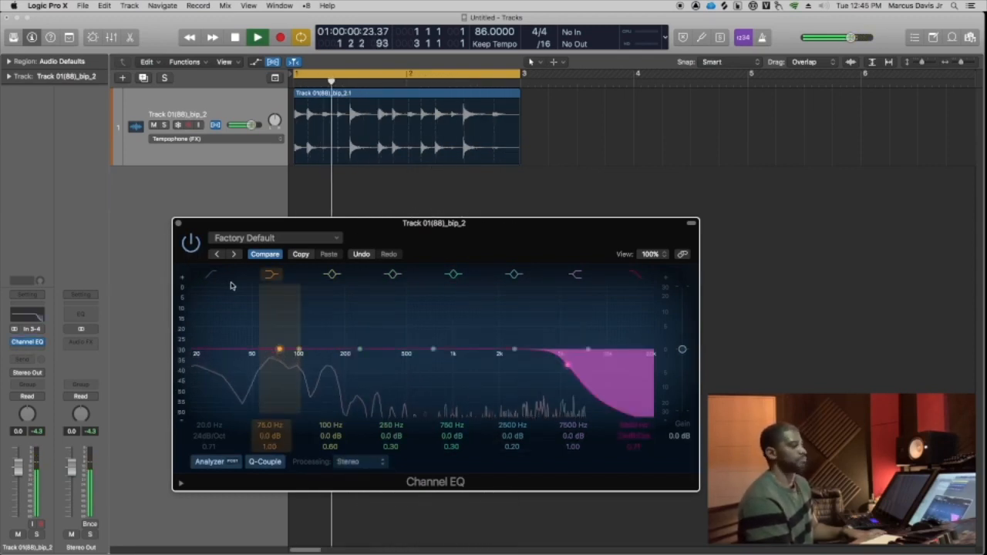
key(space)
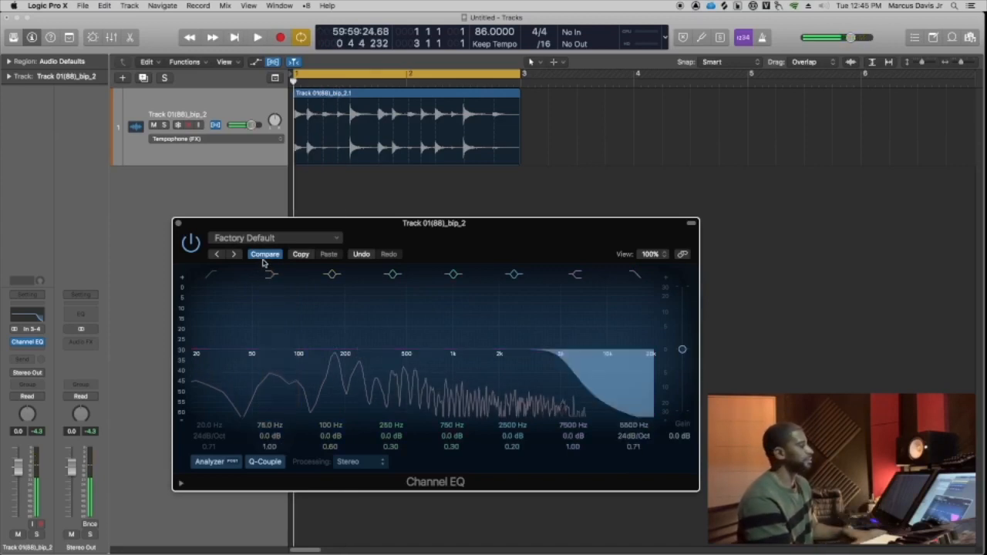
click(178, 224)
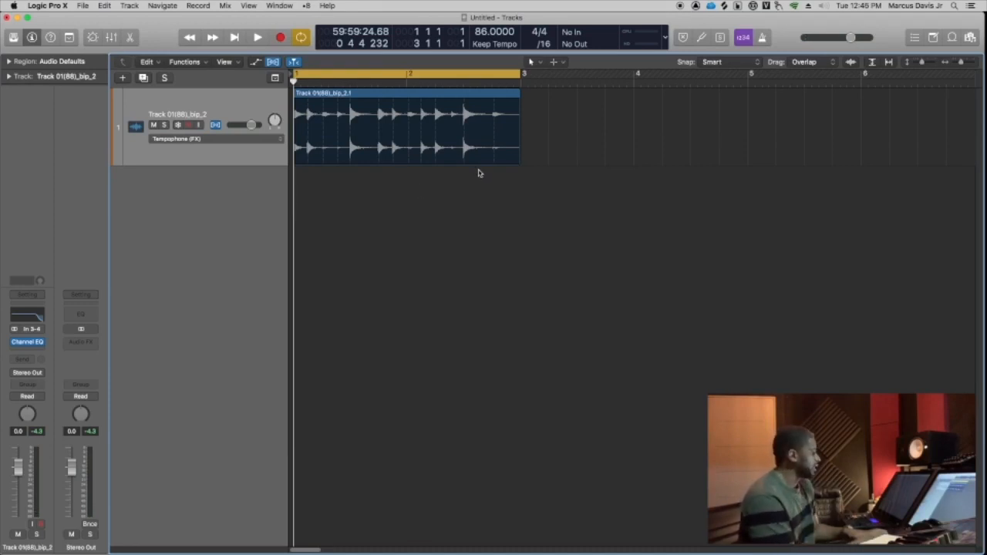
Step: Insert the CLA-76 (s) compressor after the Channel EQ and set its ratio to All
click(39, 345)
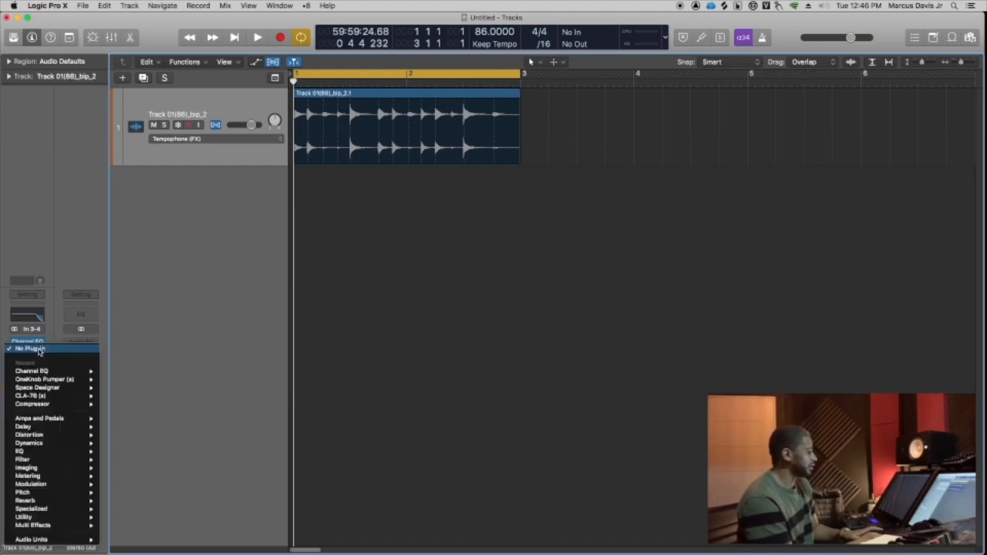
mouse_move(56, 397)
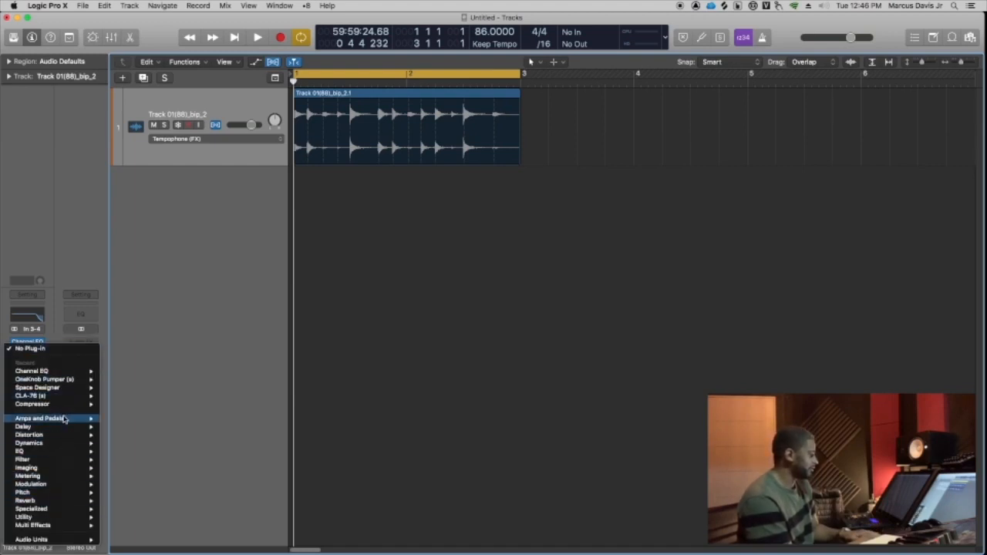
click(122, 397)
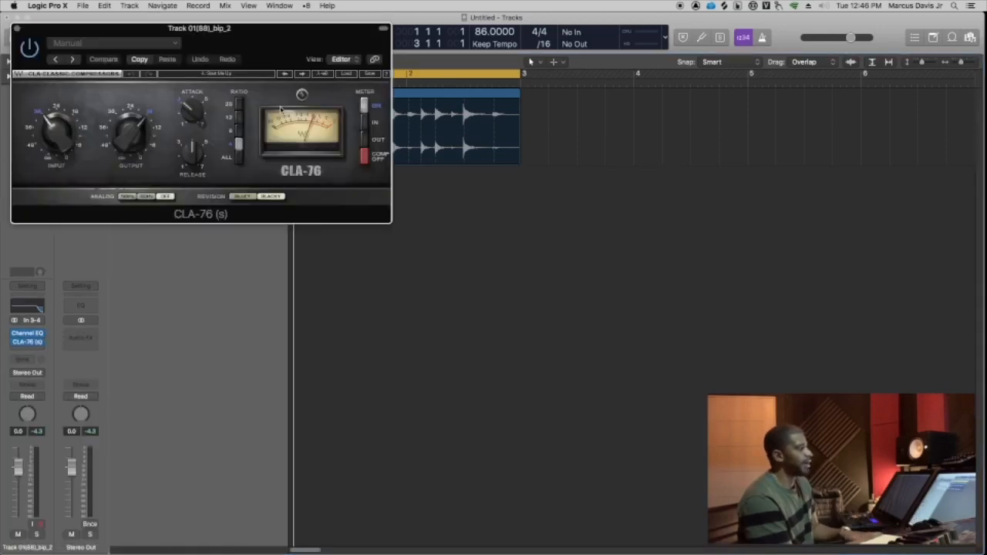
drag(288, 46, 751, 210)
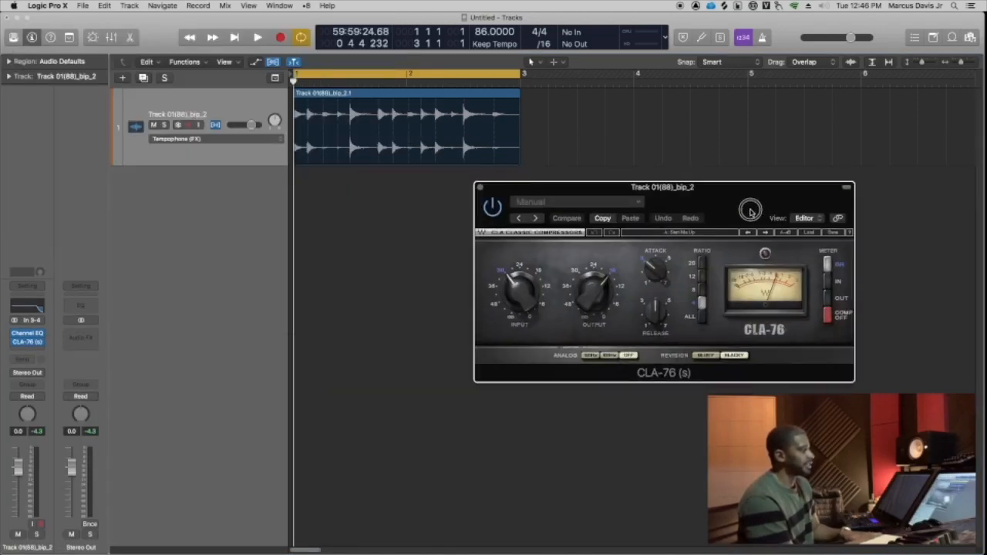
click(702, 317)
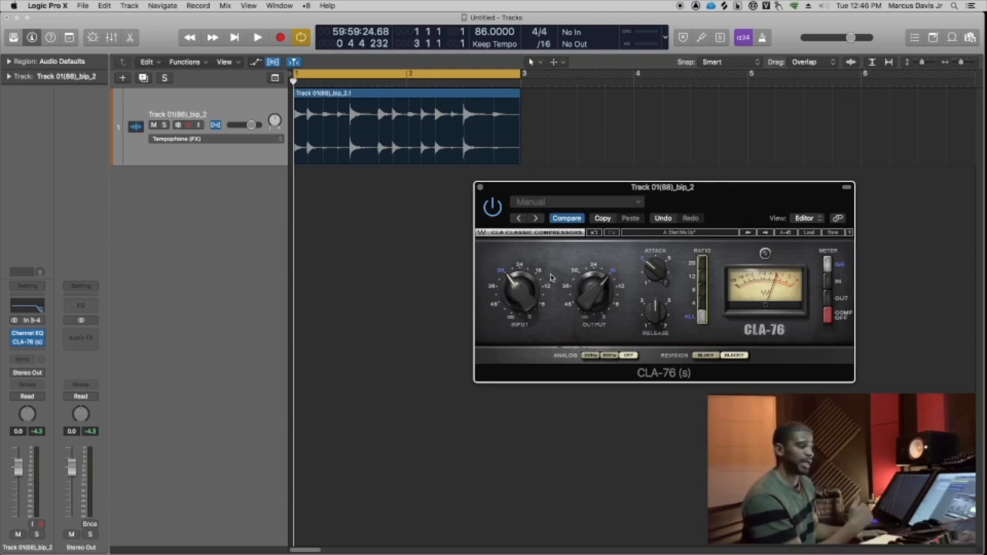
Step: Raise the CLA-76 input to about the 18 mark while listening to the looped drums
key(space)
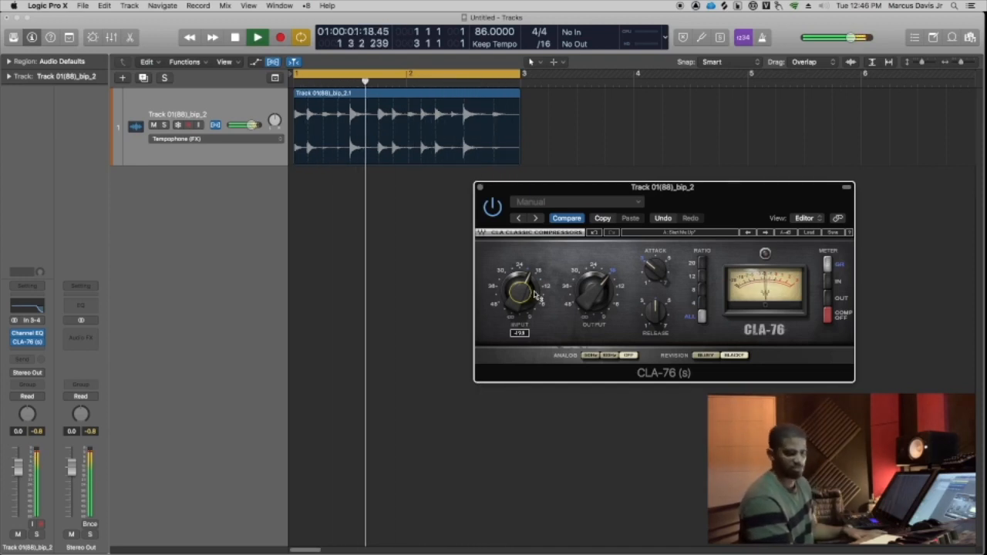
key(space)
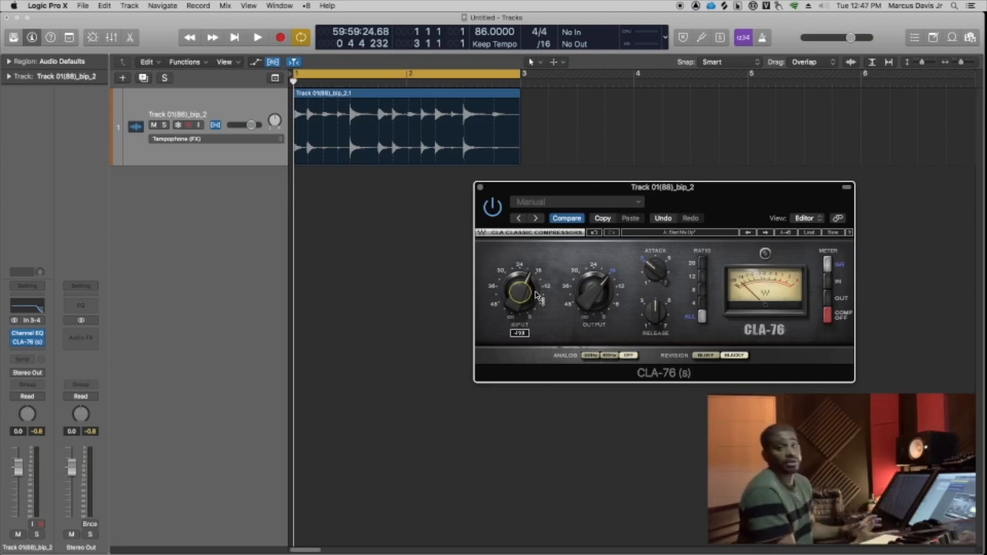
key(space)
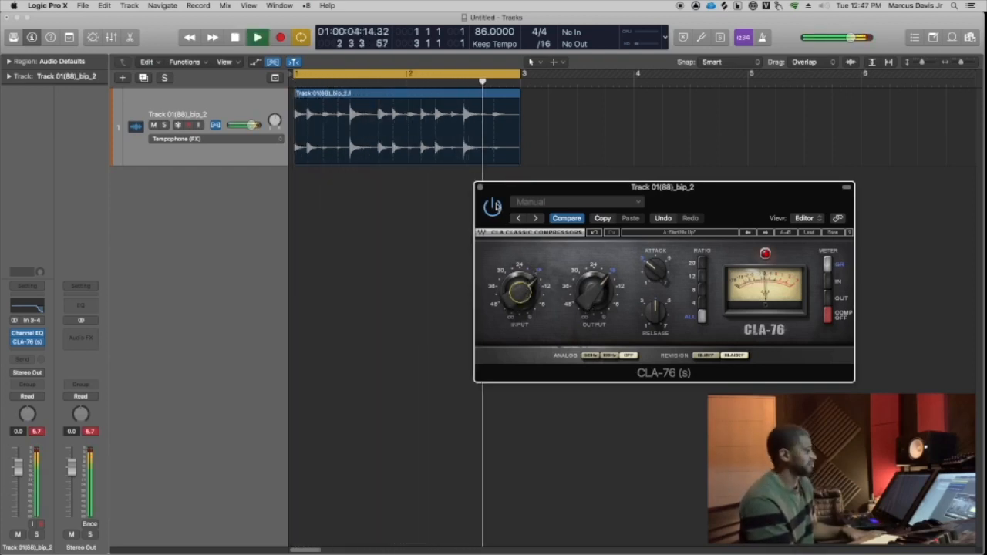
Step: Compare the drum loop with the CLA-76 bypassed and active, and close the compressor window
key(space)
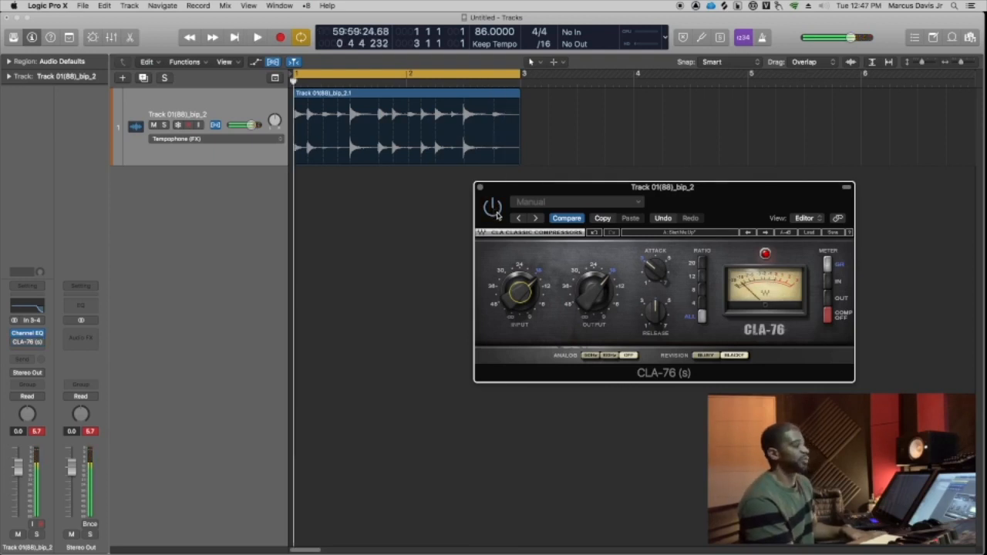
key(space)
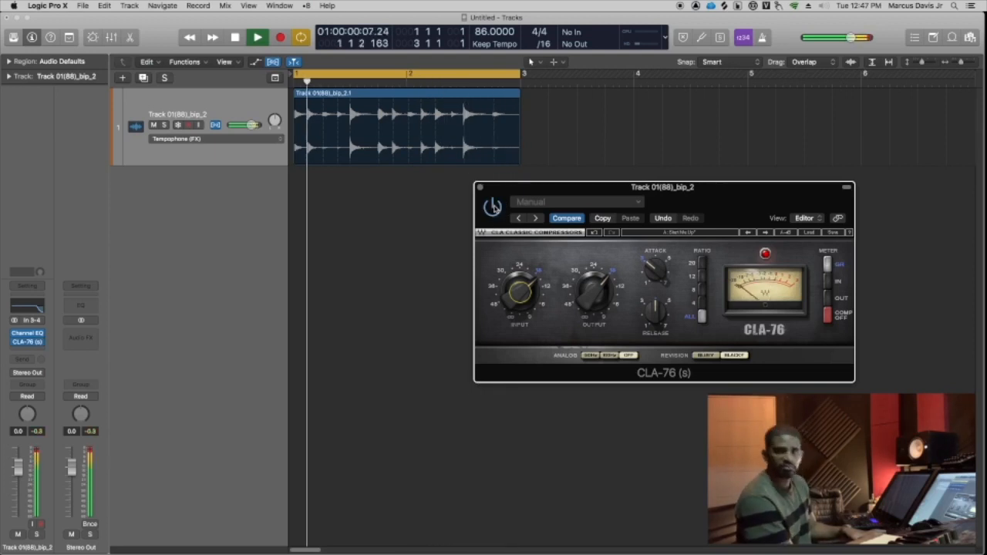
key(space)
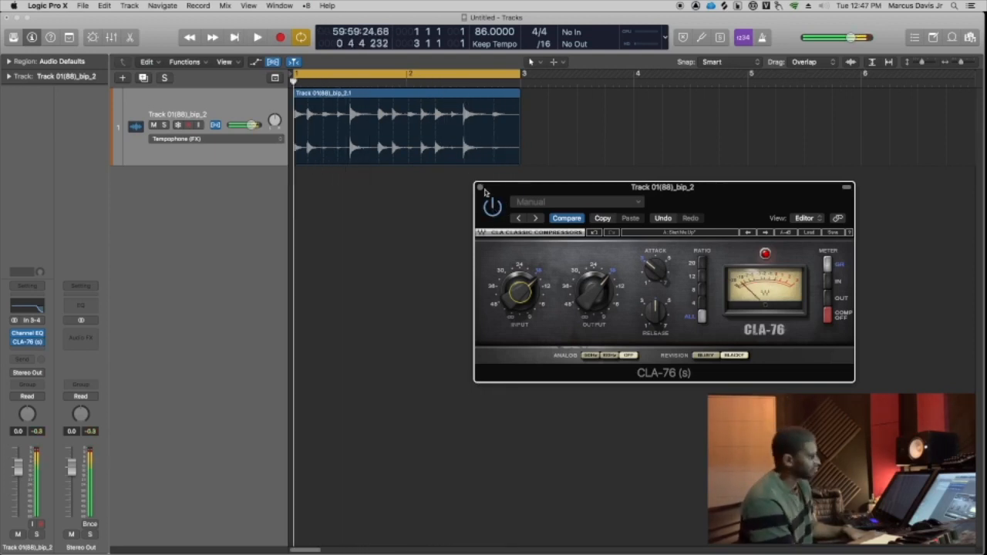
key(super+w)
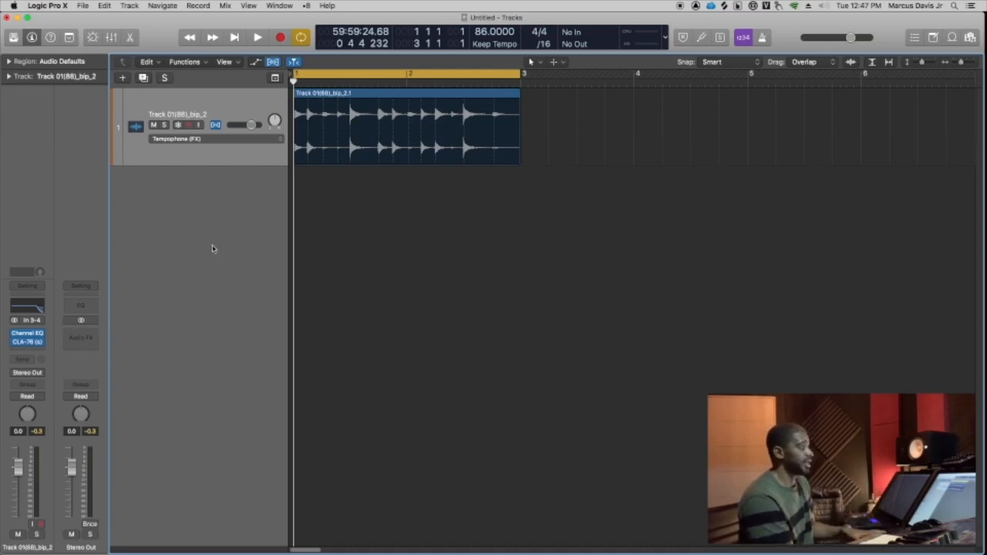
Step: Insert the stereo Space Designer reverb after the CLA-76 and move its window clear of the channel strip
click(40, 351)
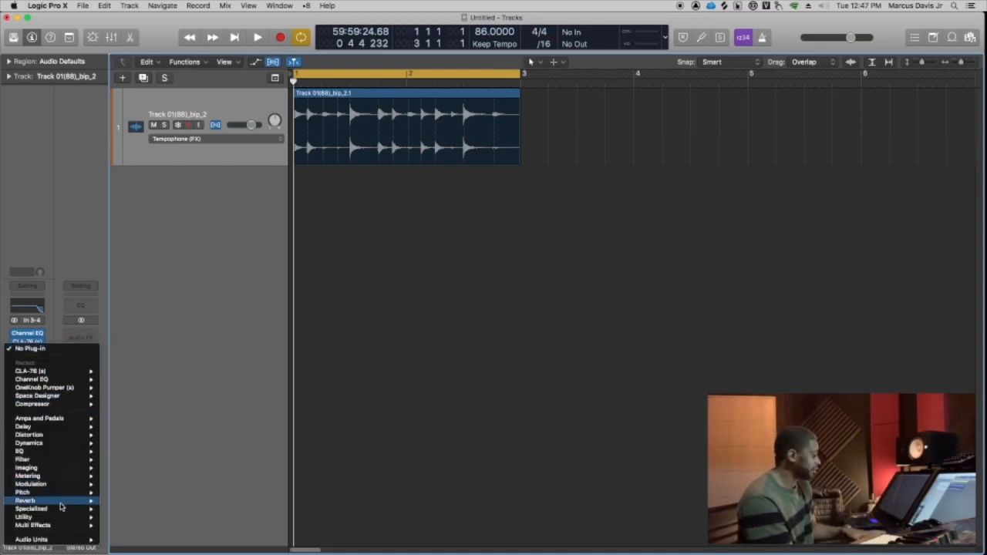
mouse_move(62, 501)
mouse_move(170, 525)
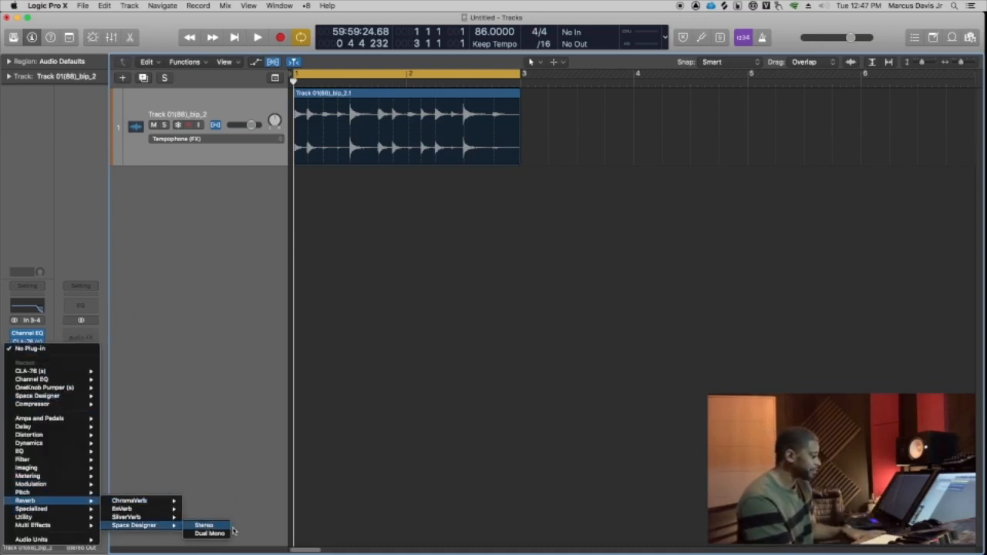
click(199, 527)
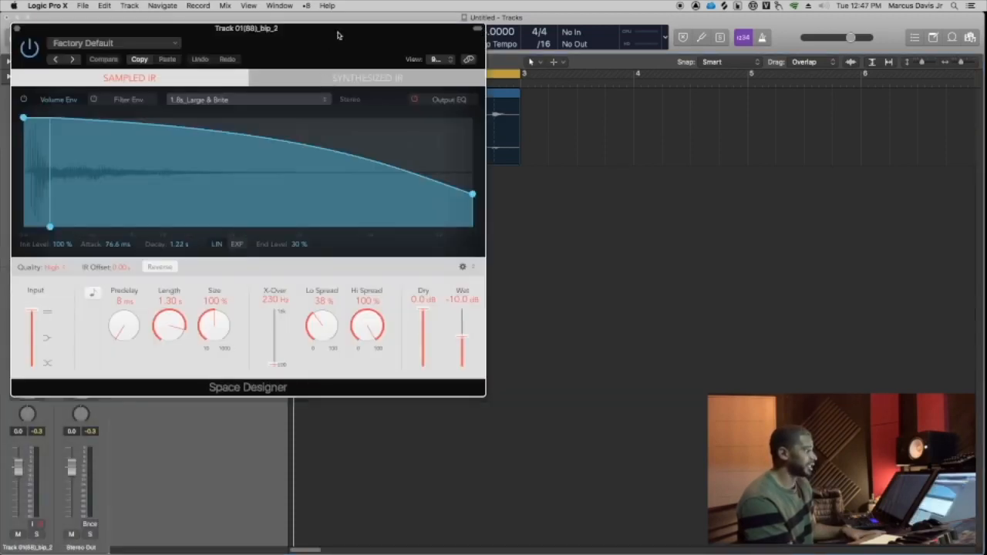
drag(337, 35, 583, 156)
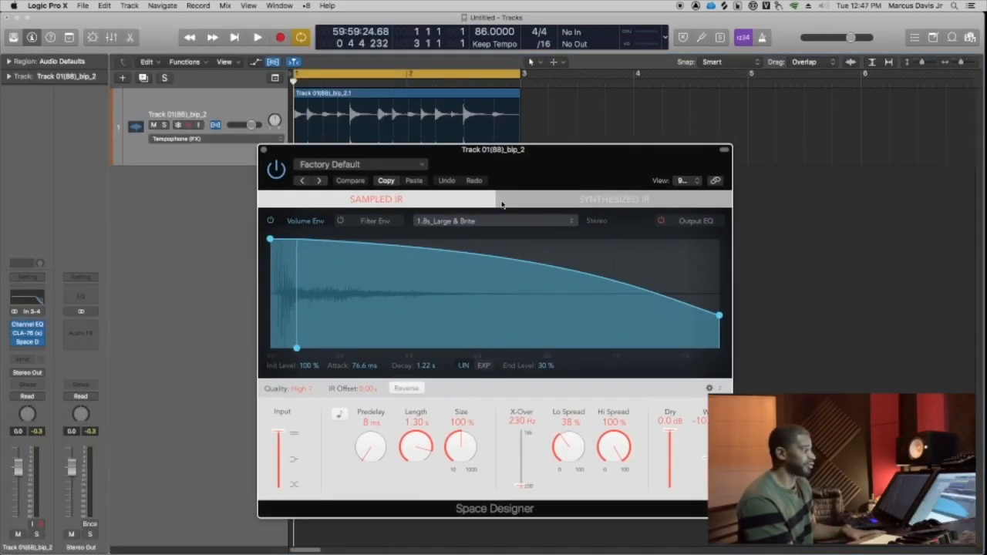
Step: Load the Cascade preset from Space Designer's Drum Transformers category under Warped Effects
click(419, 165)
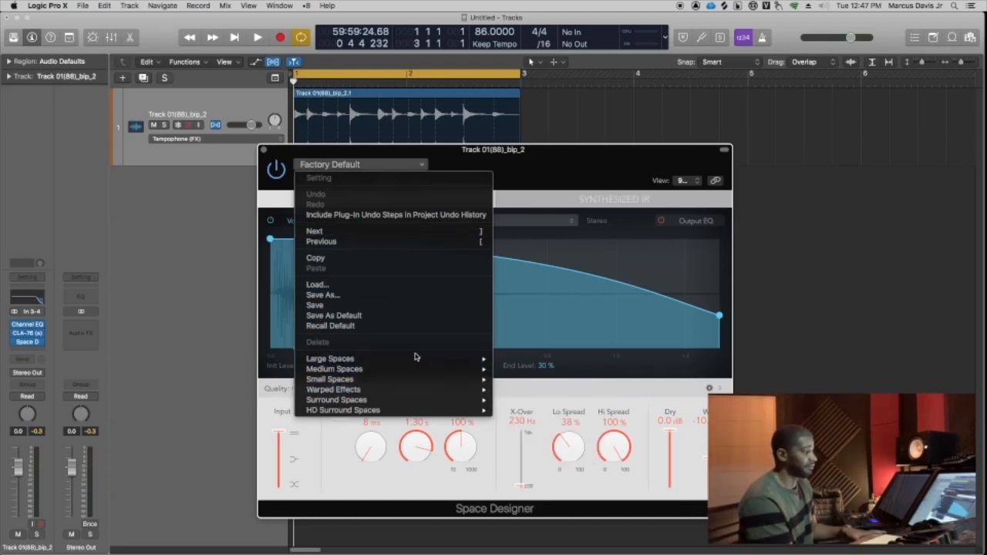
mouse_move(418, 390)
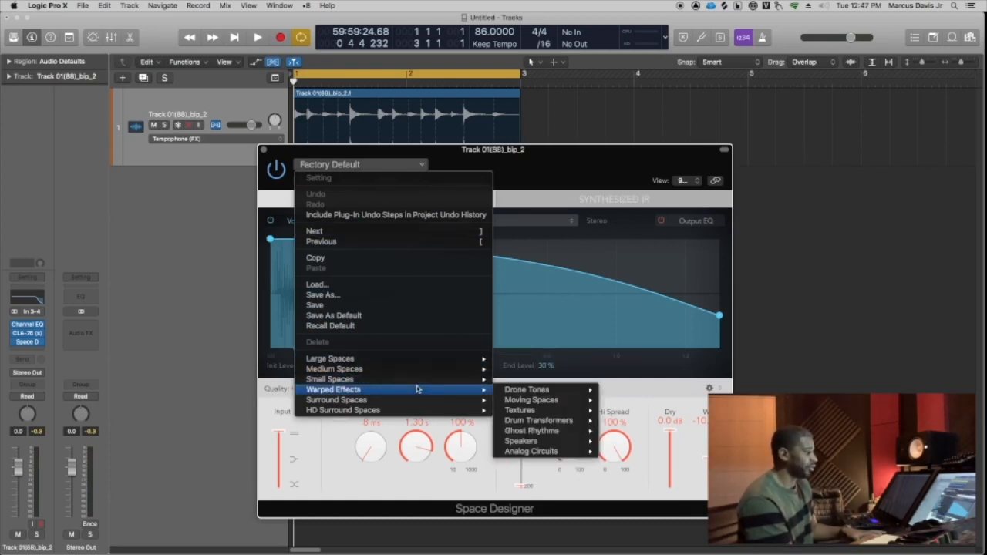
mouse_move(540, 391)
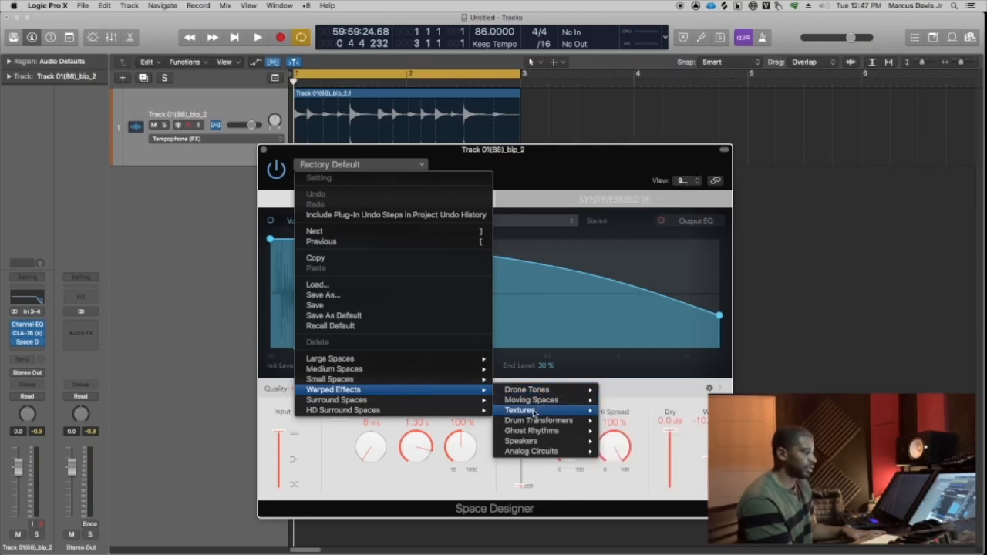
mouse_move(533, 423)
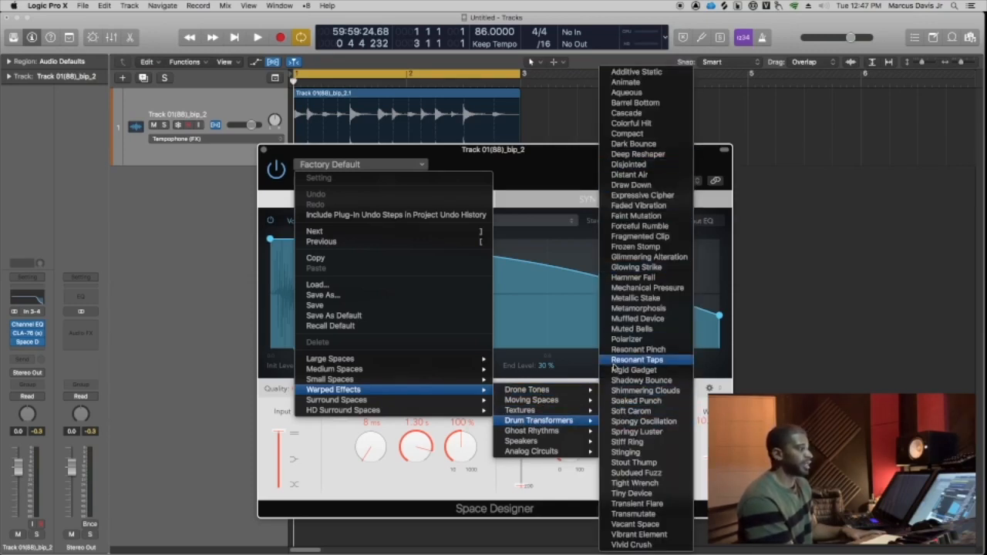
click(633, 114)
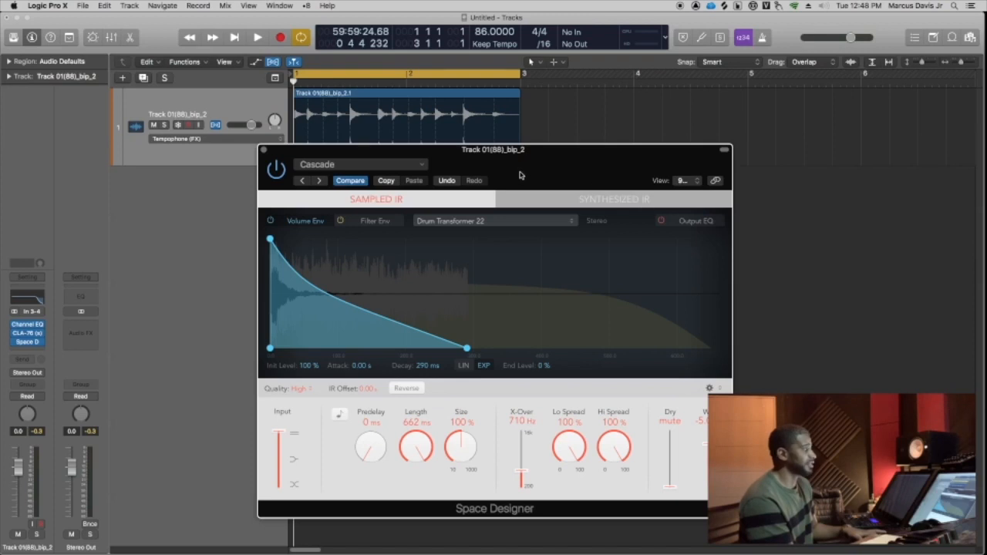
Step: Compare the drum loop with Space Designer's Cascade preset bypassed and active
key(space)
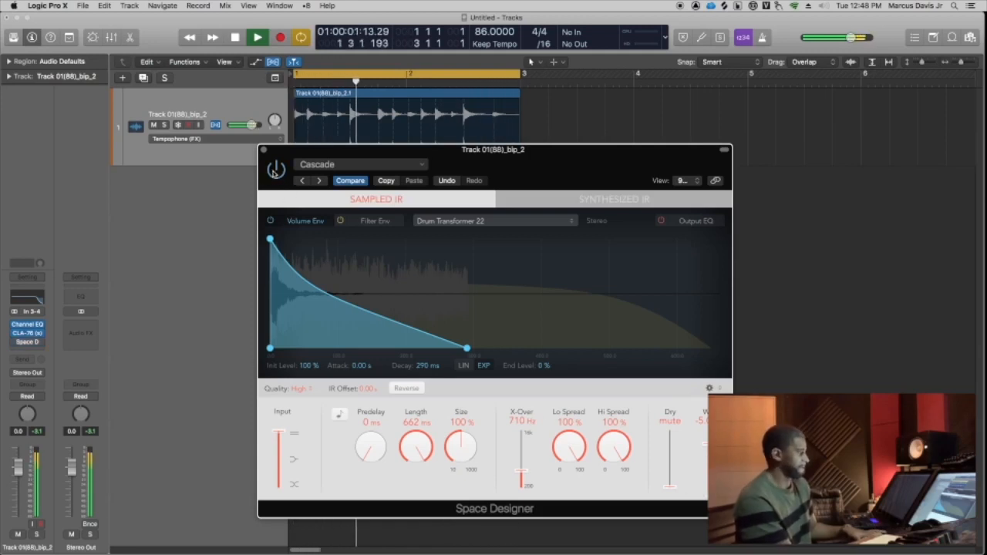
key(space)
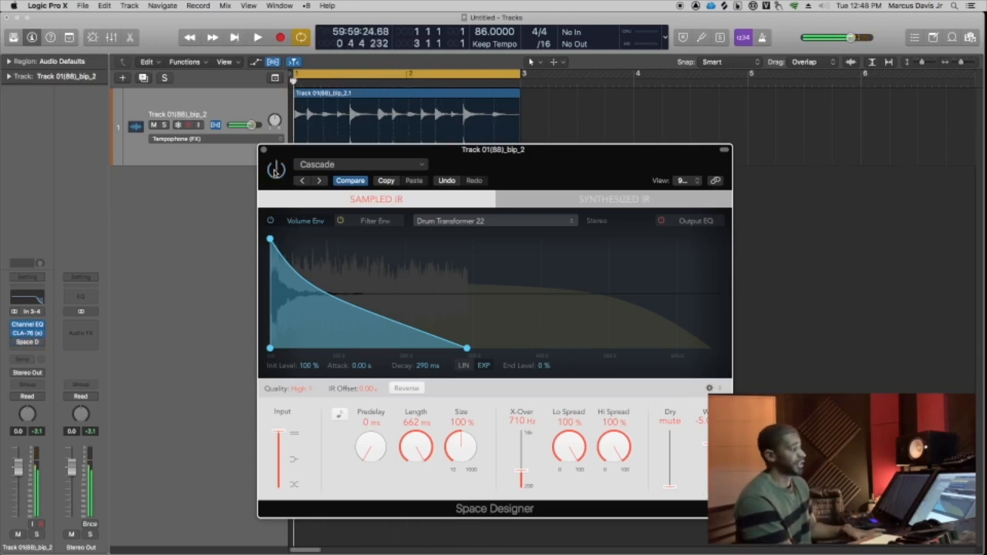
key(space)
key(space)
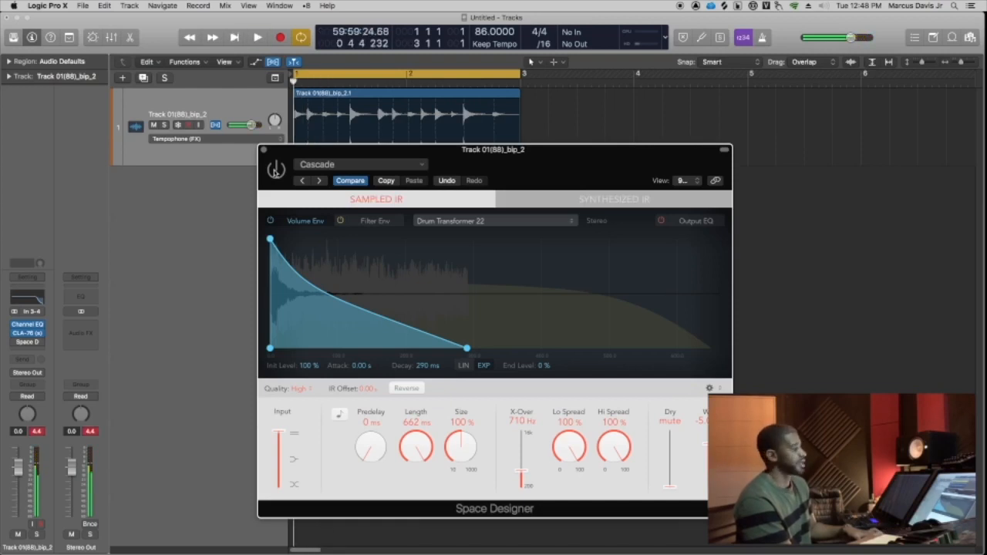
key(space)
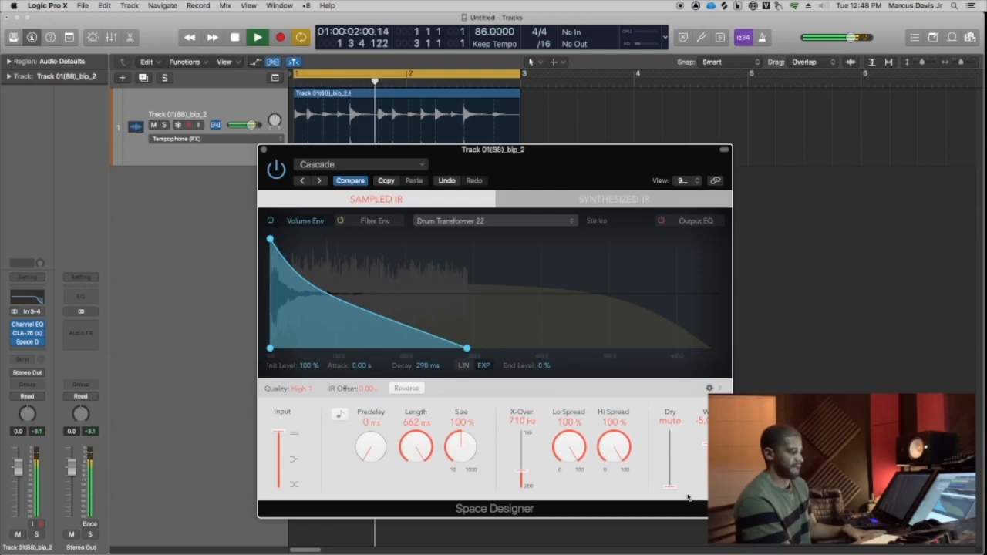
key(space)
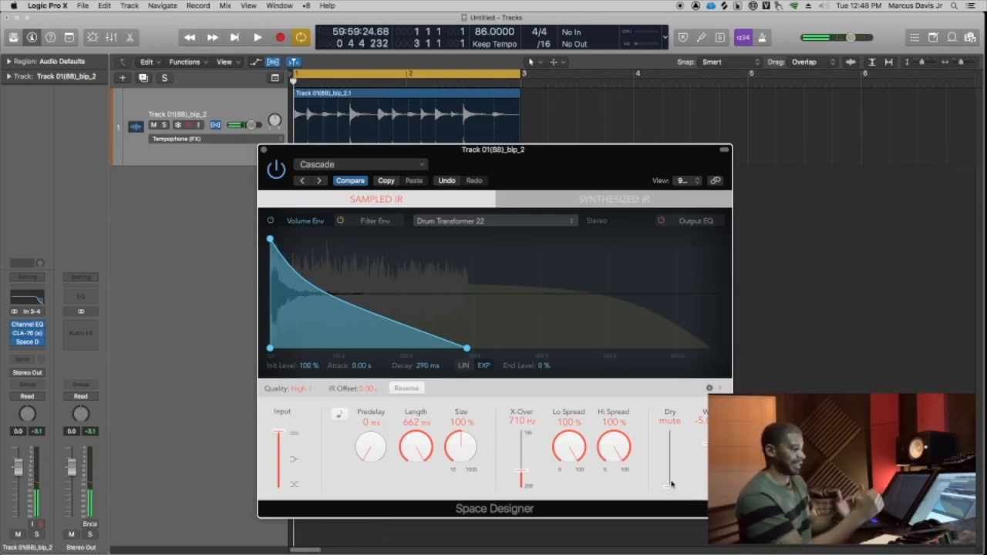
Step: Raise Space Designer's dry level to -6.6 dB and lower the wet level slightly while listening to the loop
drag(672, 484, 709, 450)
key(space)
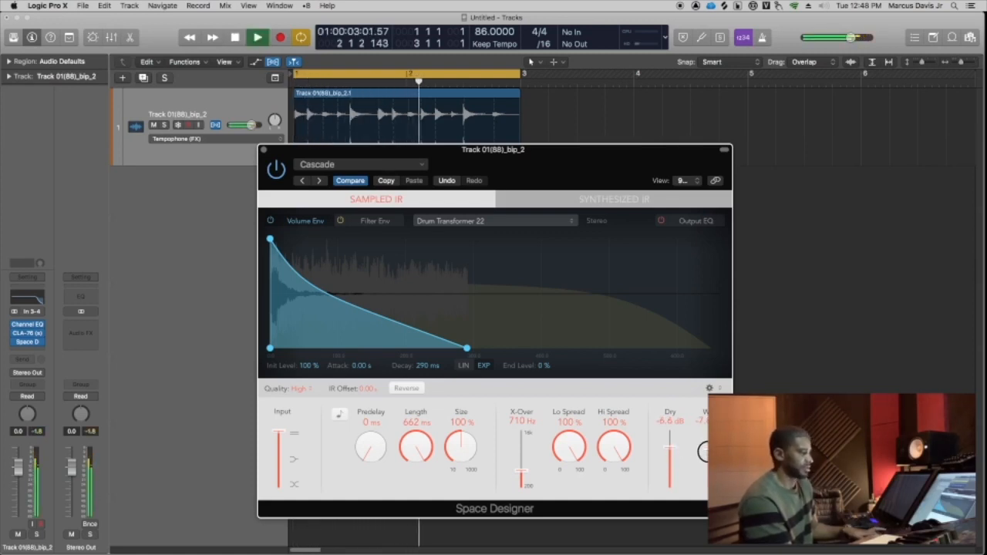
Step: Compare the blended reverb bypassed and active on the playing loop, and close the Space Designer window
click(277, 169)
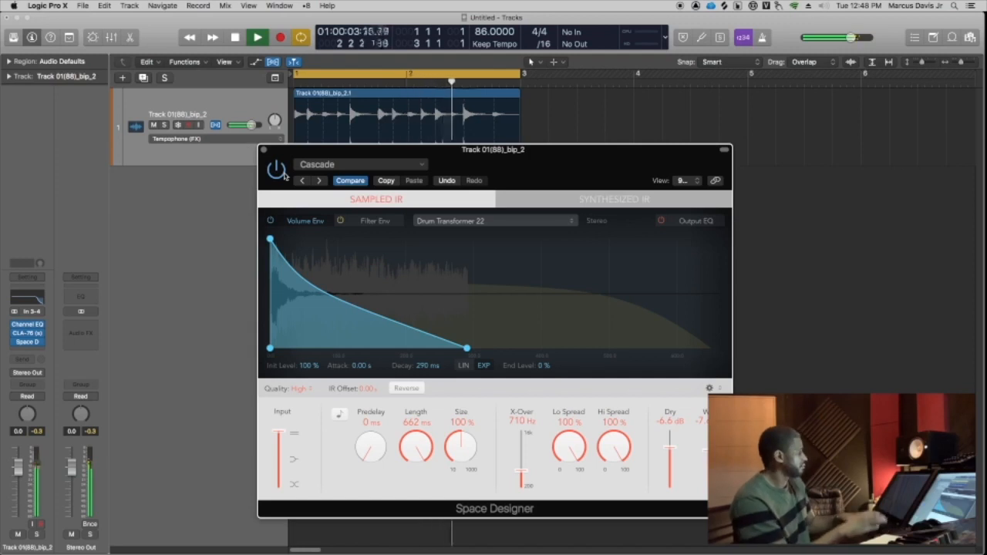
key(space)
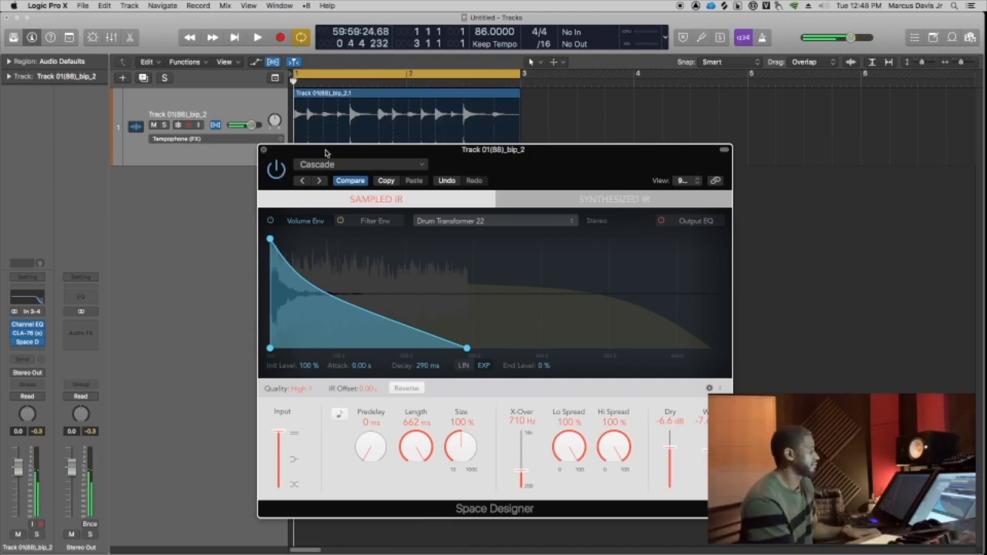
drag(325, 152, 356, 129)
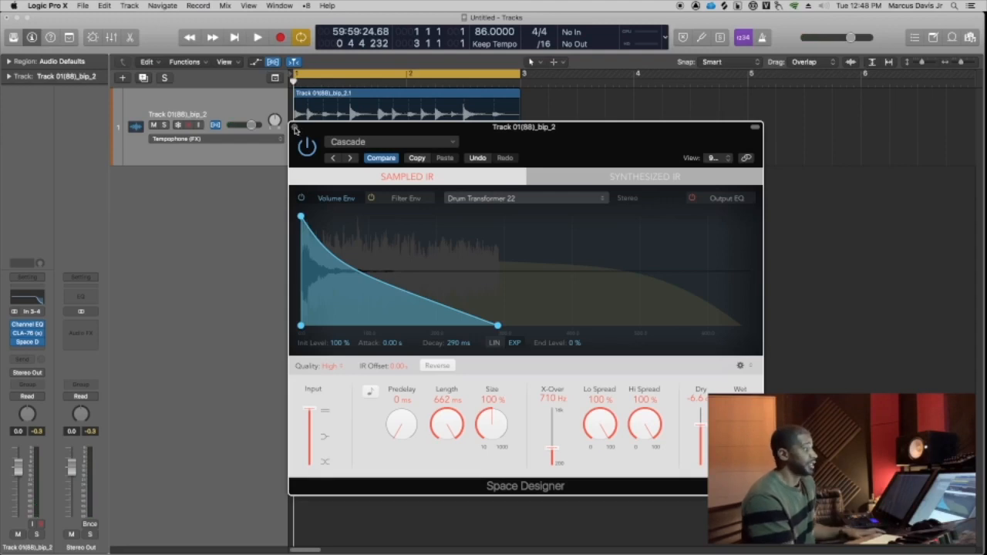
click(294, 128)
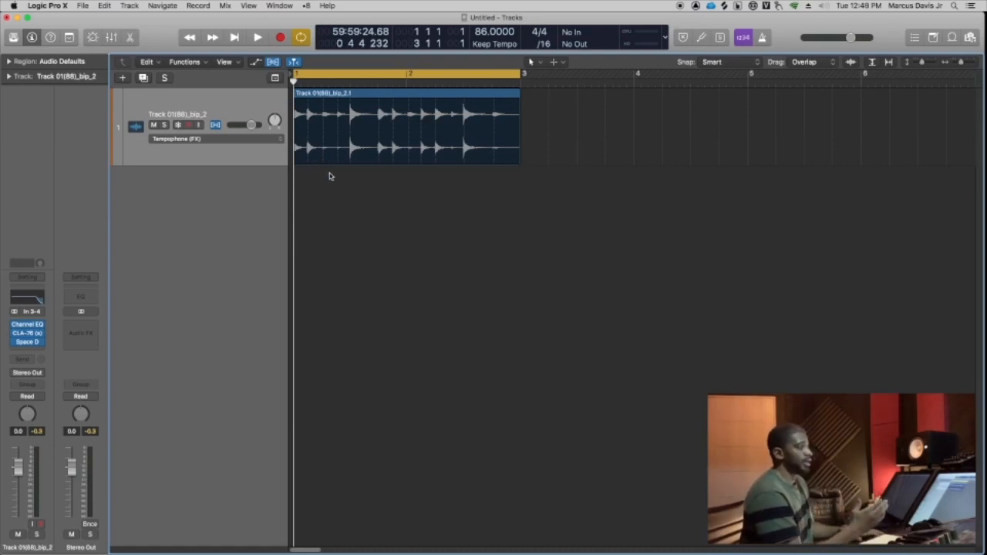
Step: Bounce the processed drum region in place to a new track, deleting the source and using Overload Protection Only normalization
click(463, 95)
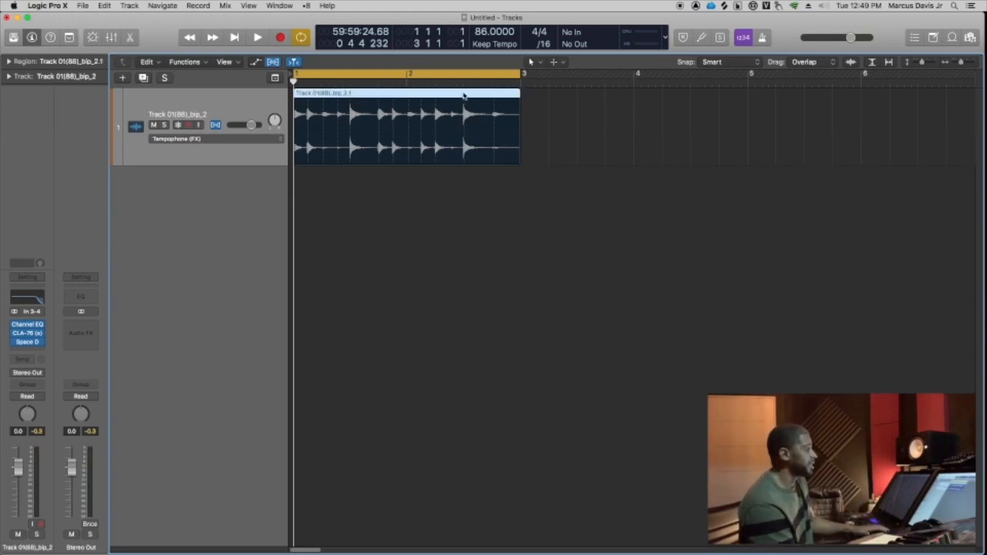
right_click(463, 95)
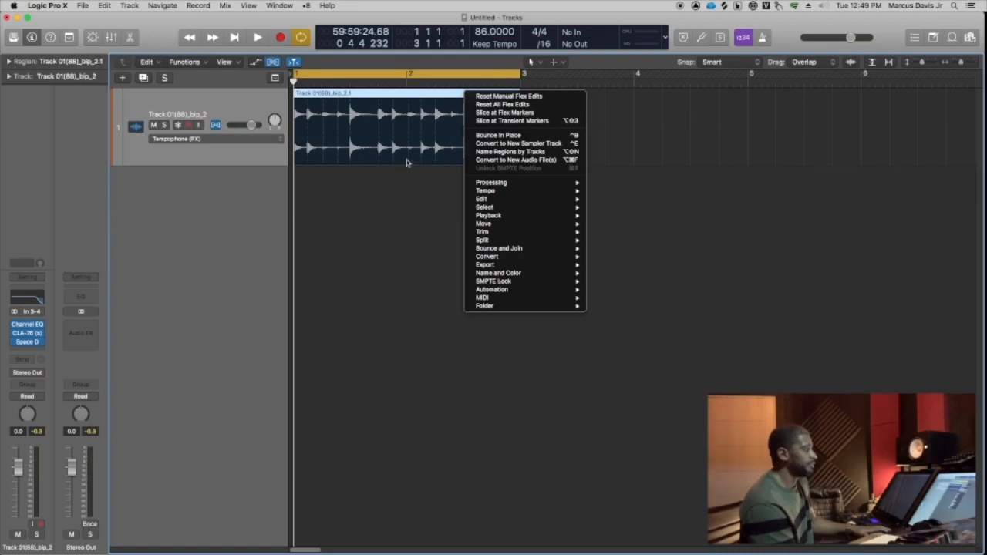
click(484, 135)
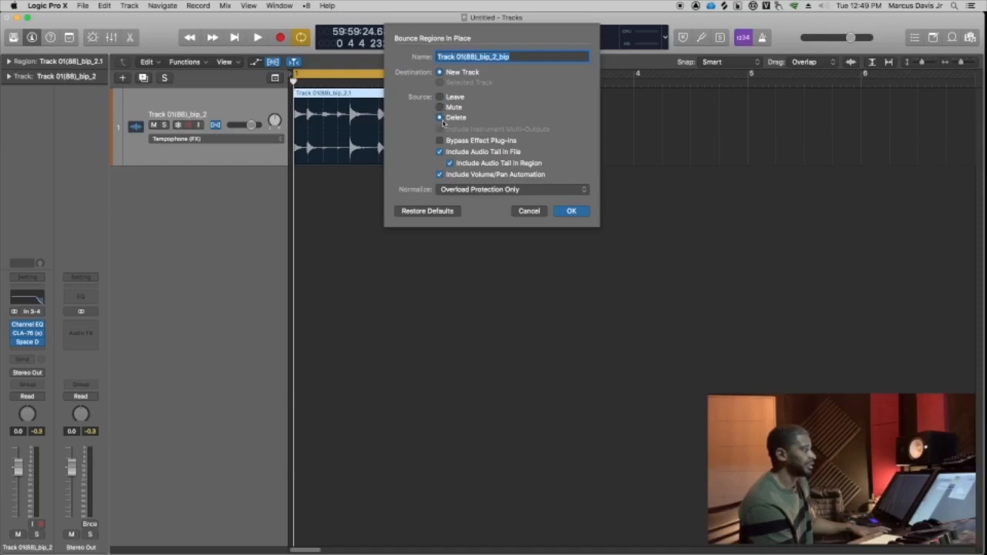
click(571, 211)
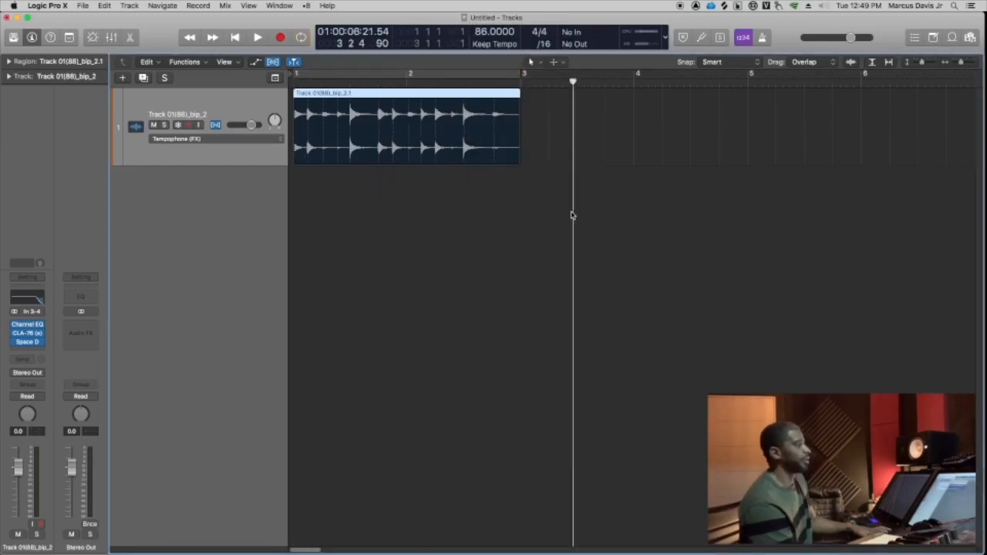
Step: Delete the empty original track and enlarge the height of the bounced drum track
click(215, 116)
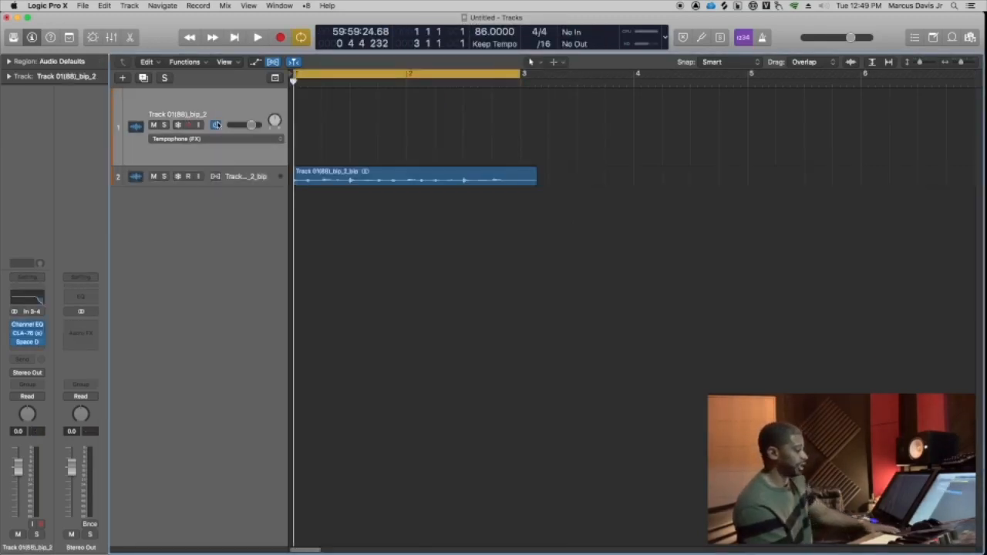
key(super+BackSpace)
drag(171, 107, 182, 187)
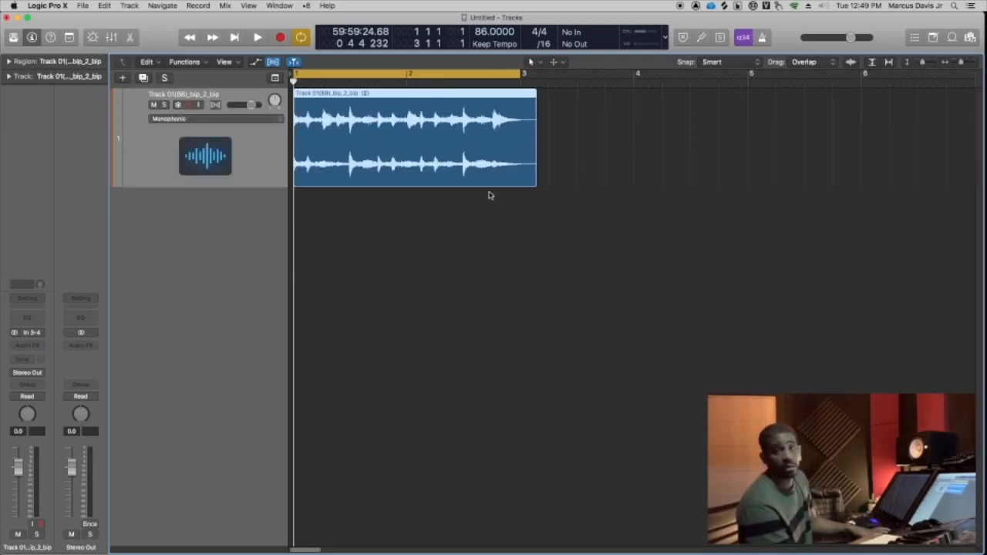
Step: Cut off the bounced loop's tail past bar 3, add a short fade-out at its end, and audition it
key(space)
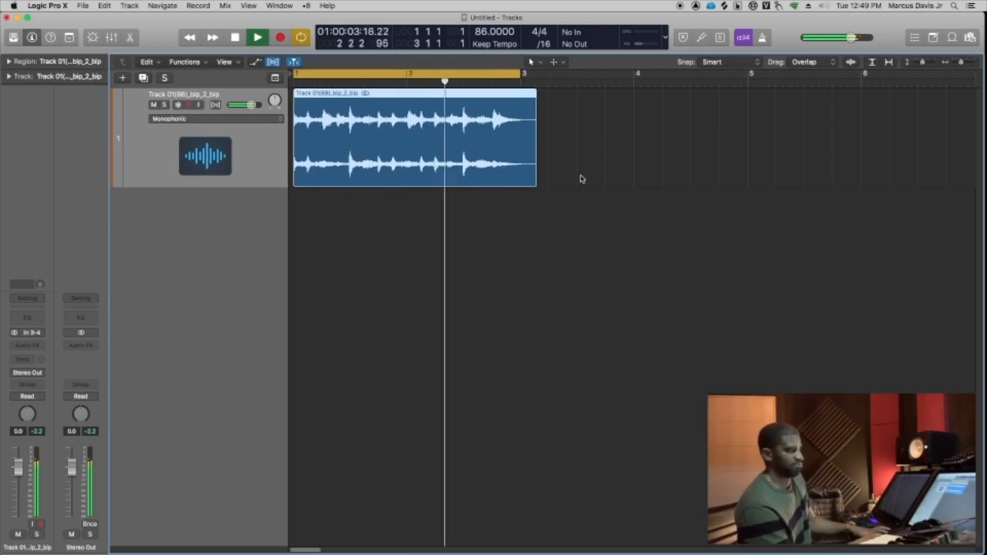
drag(567, 117, 525, 136)
key(space)
key(Delete)
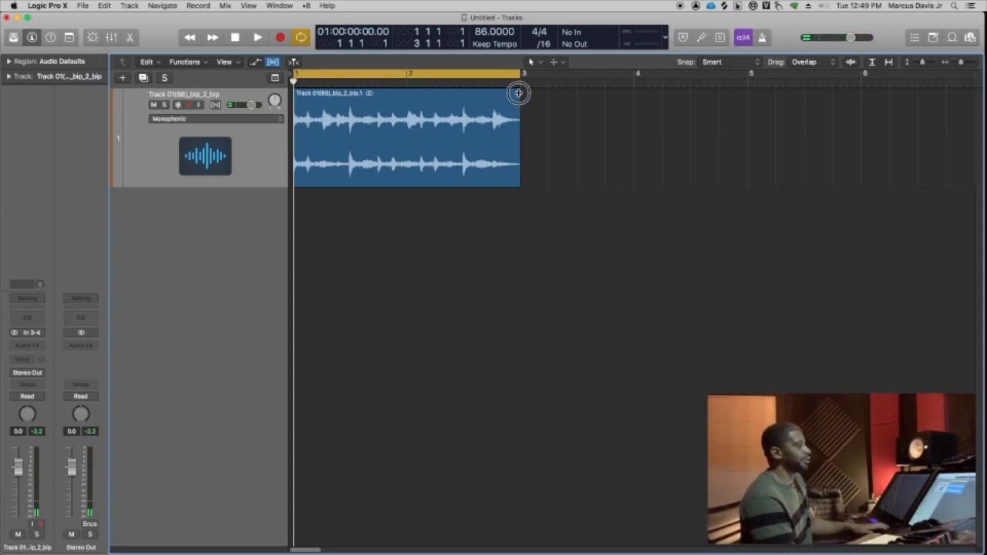
click(518, 93)
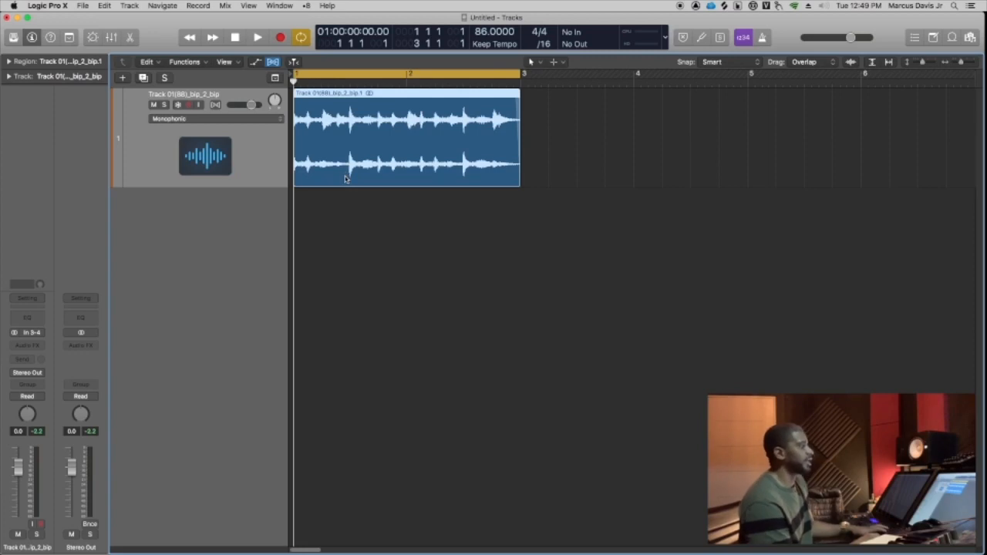
key(space)
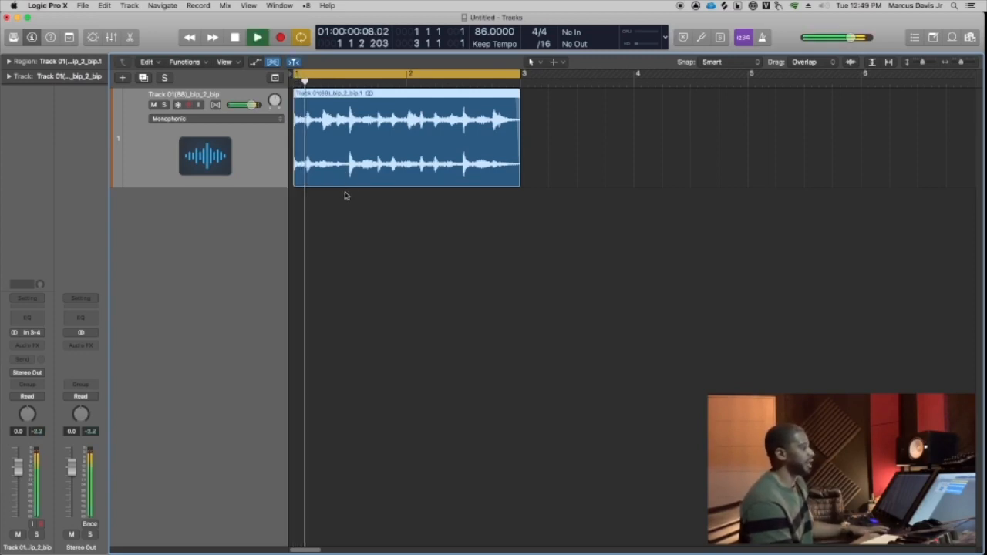
key(space)
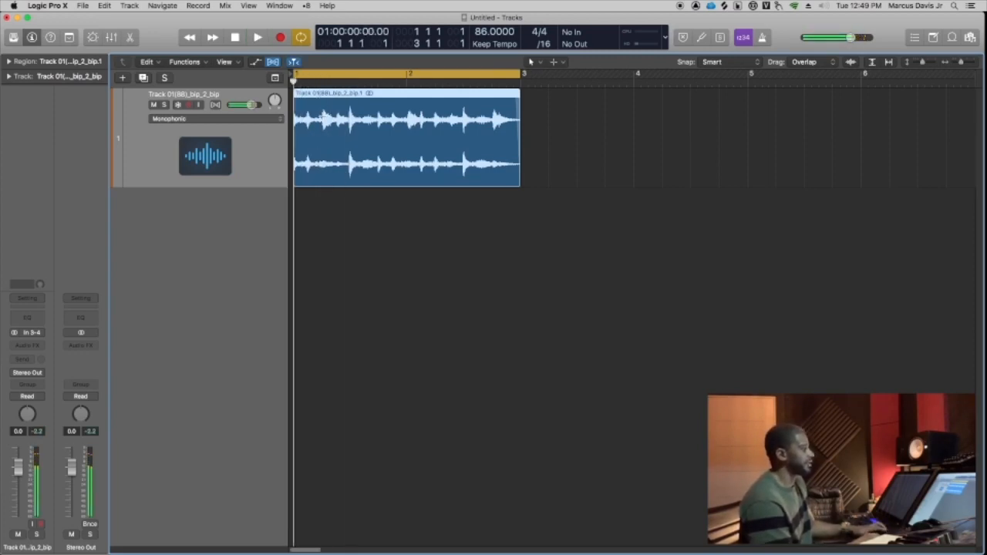
Step: Split out the second beat of bar 1 as its own region and reverse it
drag(322, 114, 350, 120)
click(336, 129)
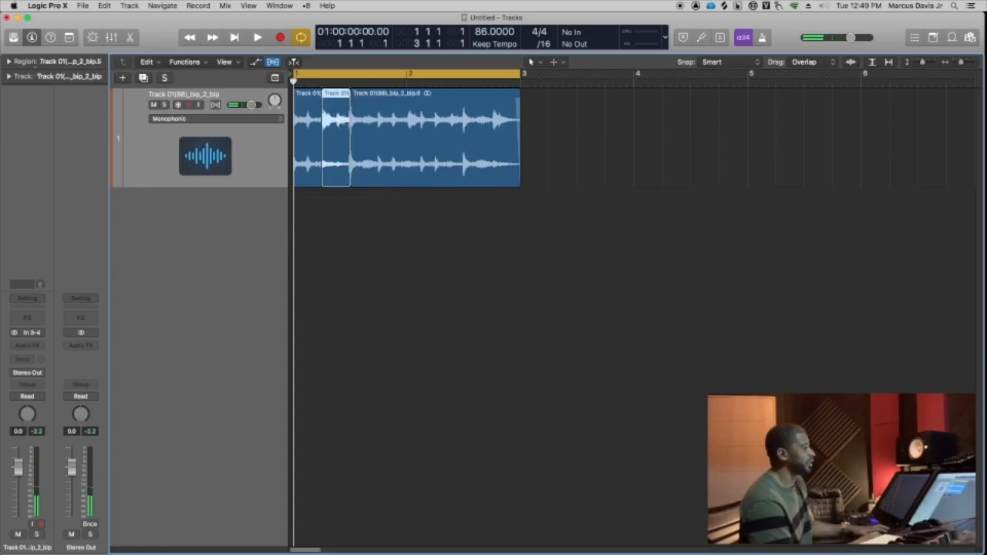
click(8, 60)
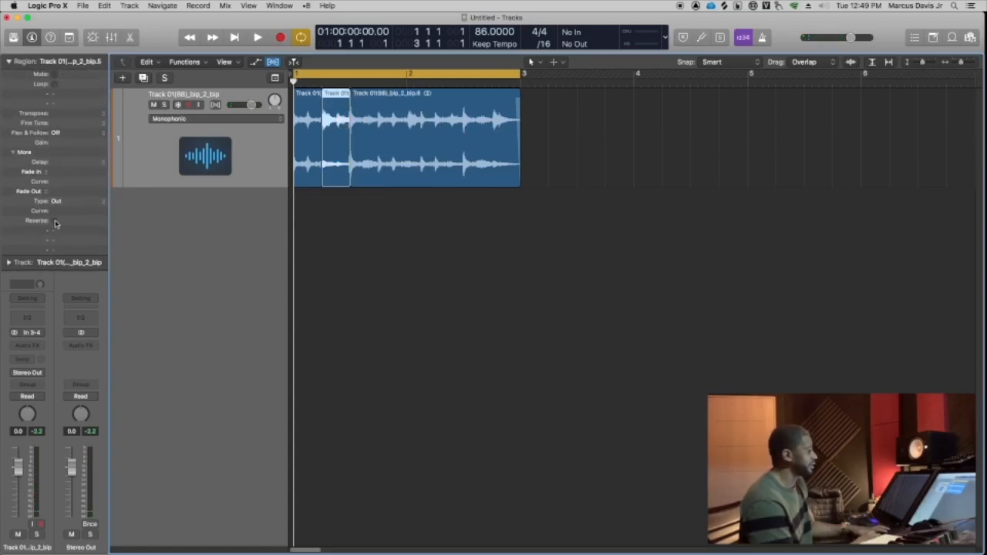
click(54, 221)
Step: Play back the drum loop to check how the reversed slice sounds
key(space)
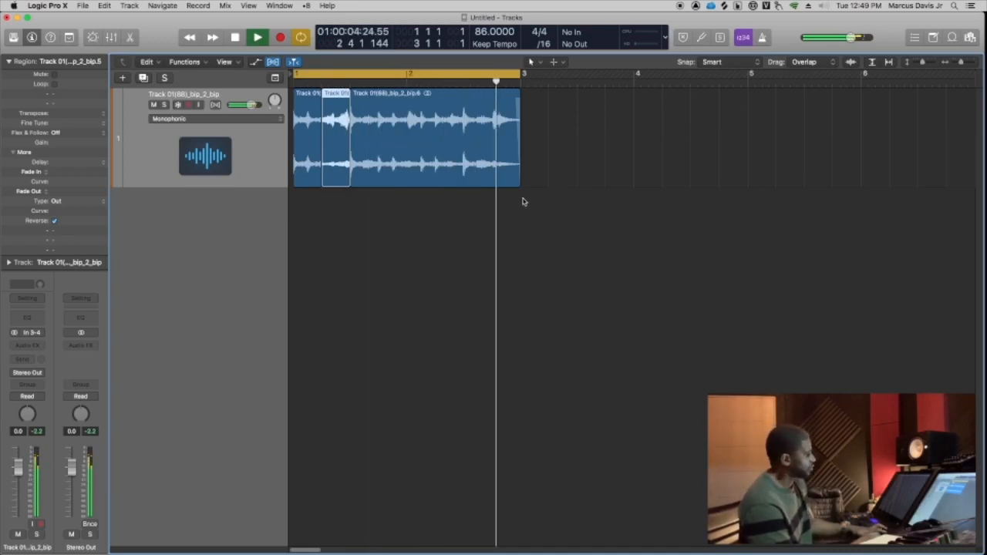
key(space)
key(space)
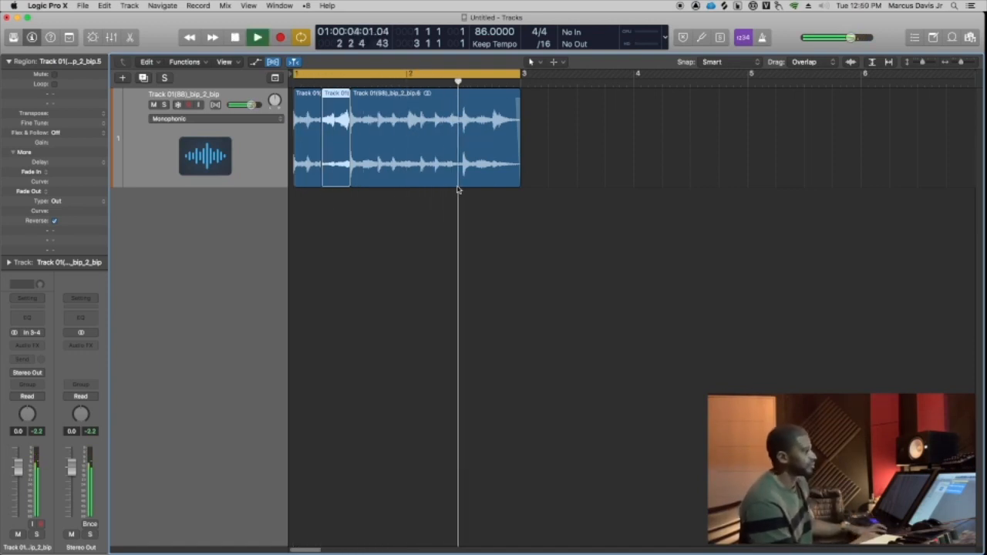
key(space)
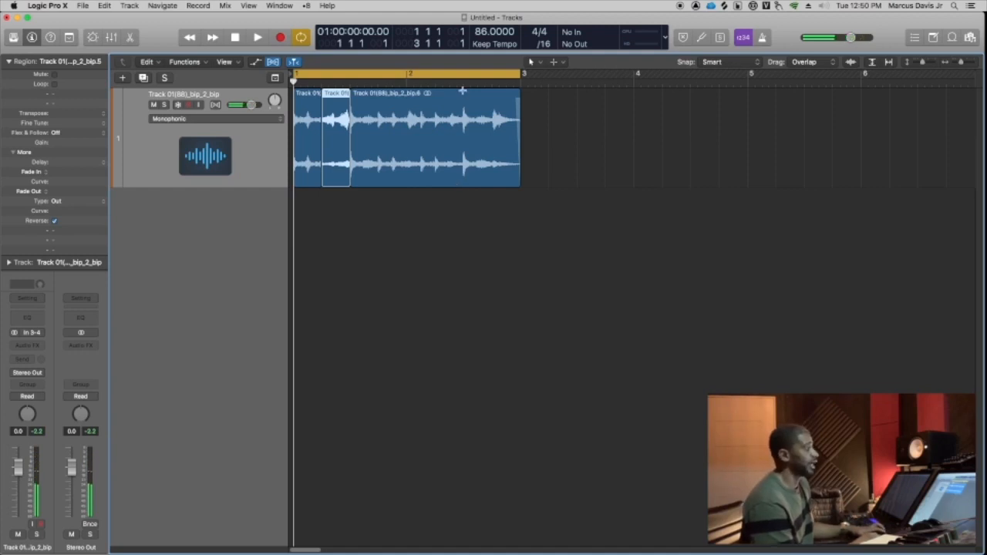
Step: Split out the third beat of bar 2 as its own region and delete the second half of that slice
drag(463, 91, 492, 90)
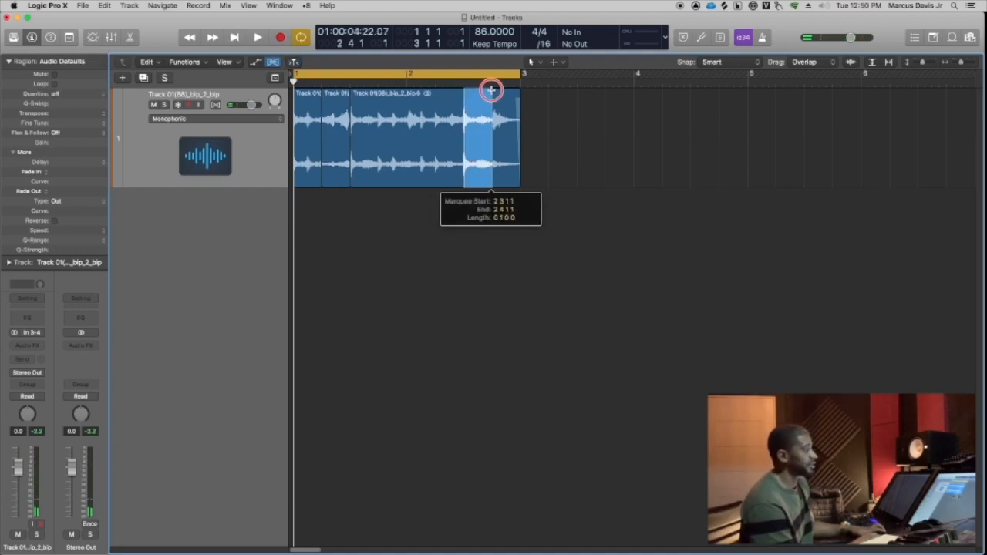
click(480, 179)
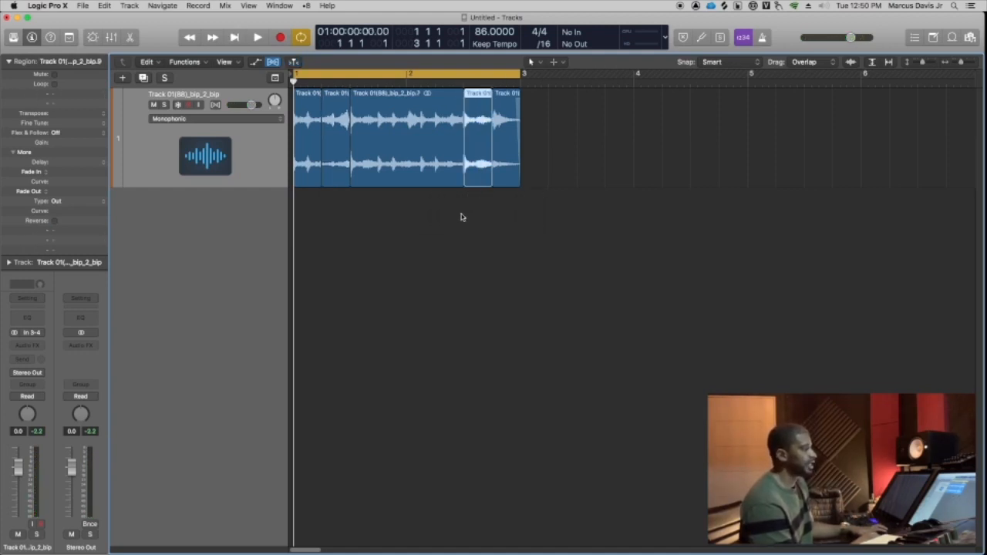
key(z)
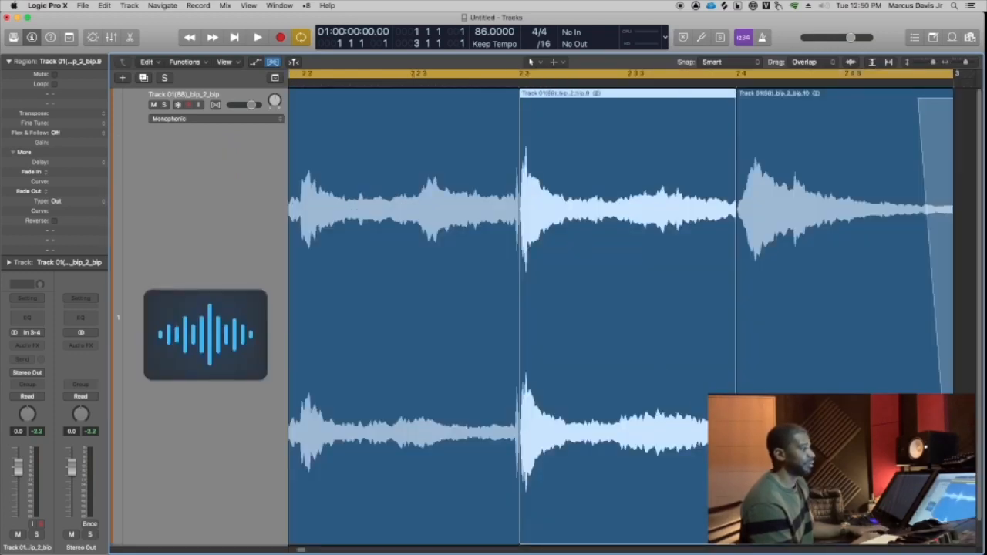
drag(734, 435, 634, 434)
click(655, 310)
drag(656, 310, 628, 343)
key(Delete)
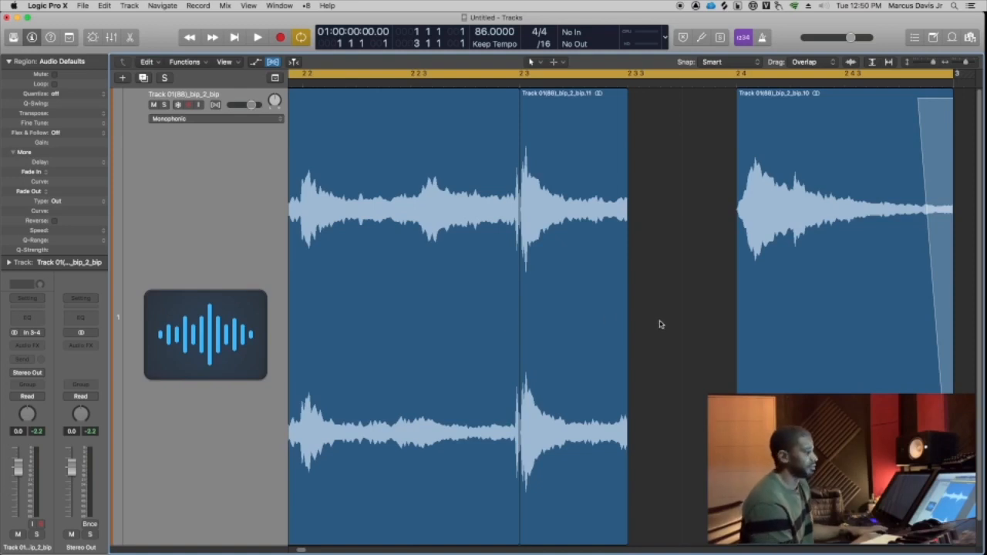
Step: Time-stretch the remaining half of the slice to fill the gap up to beat 4 of bar 2
click(554, 256)
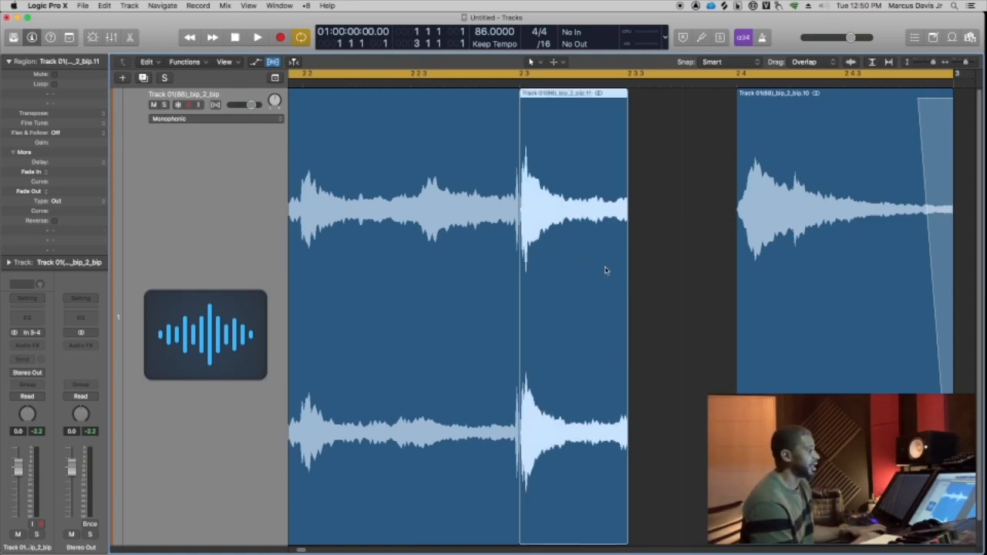
drag(627, 397, 737, 391)
key(z)
click(578, 226)
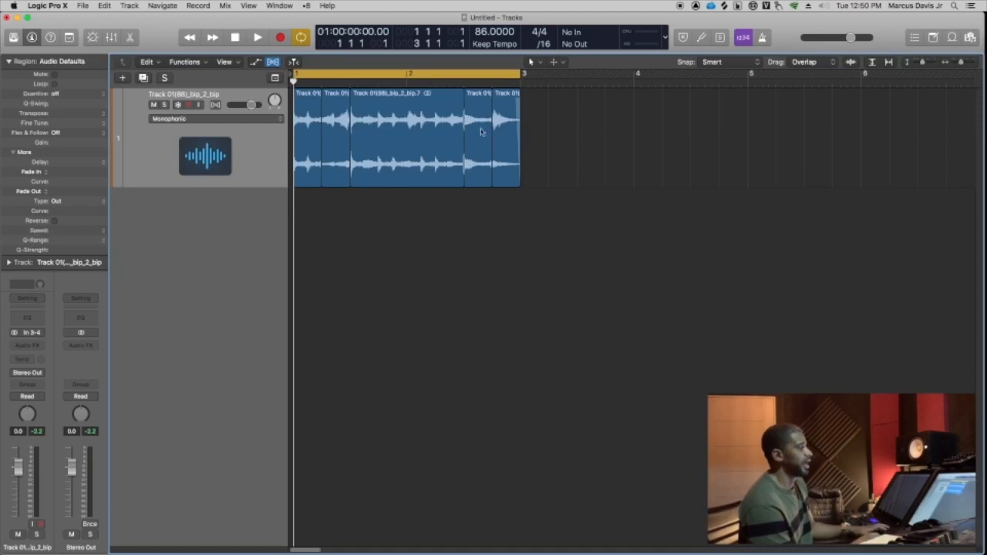
Step: Turn off cycling and audition the stretched slice, playing from bar 2's second beat and from the start of the loop
click(450, 83)
click(465, 77)
key(space)
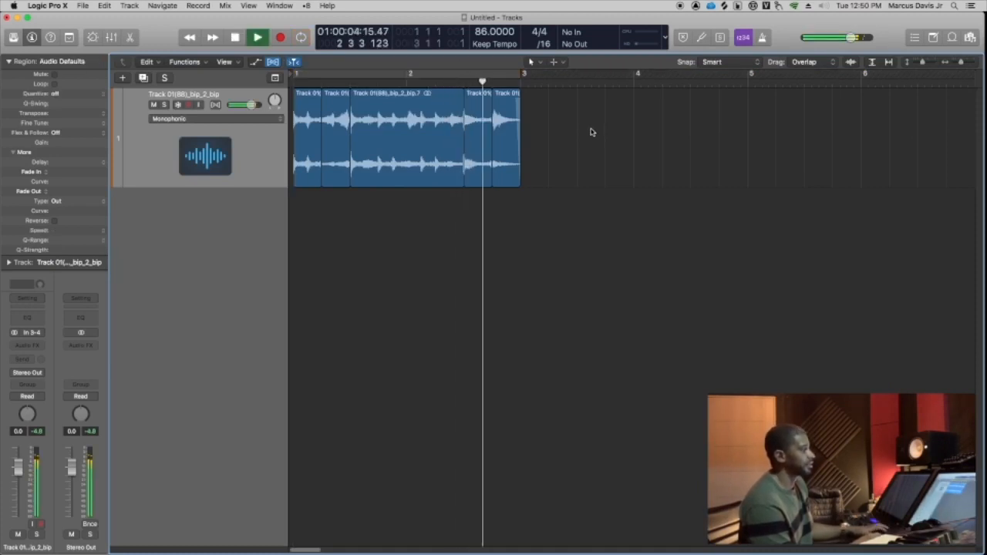
key(space)
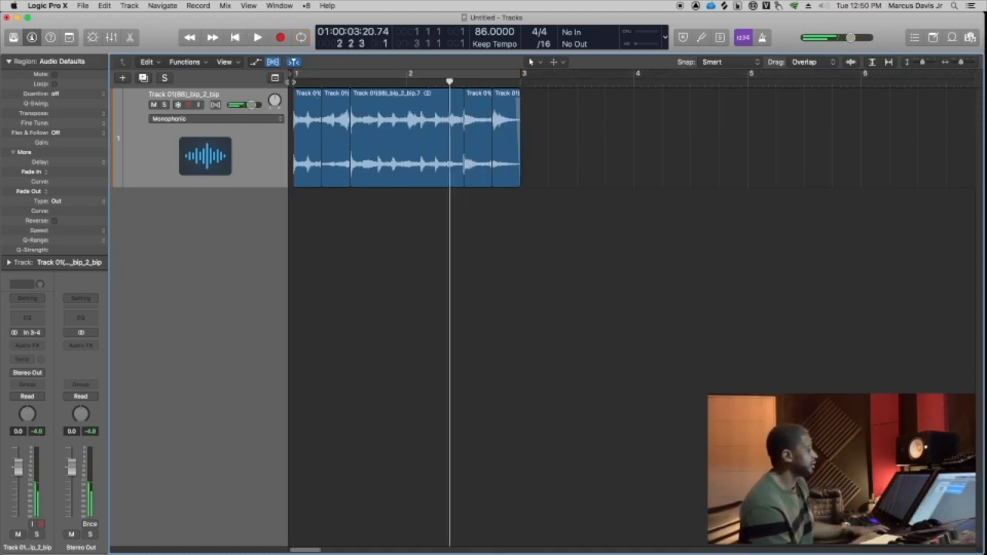
key(Return)
key(space)
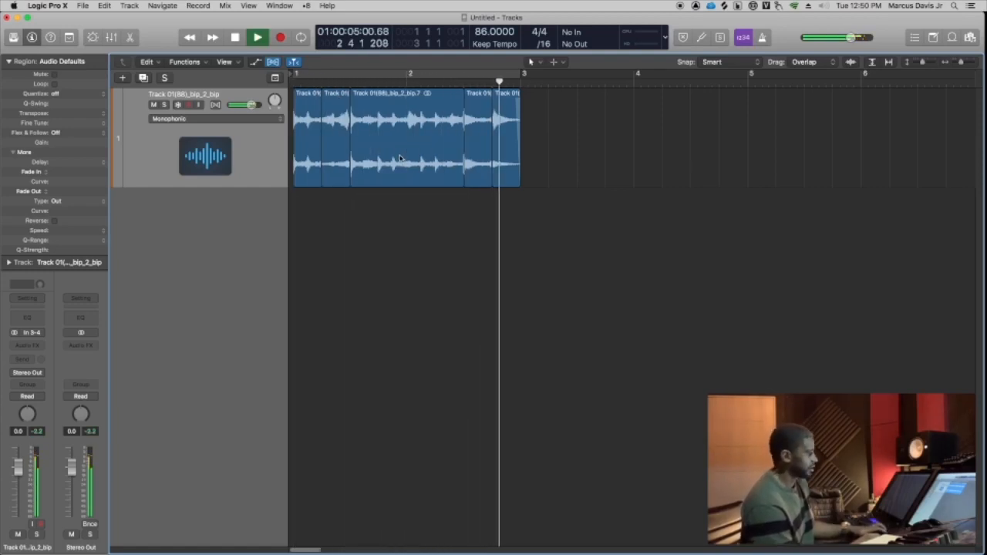
key(space)
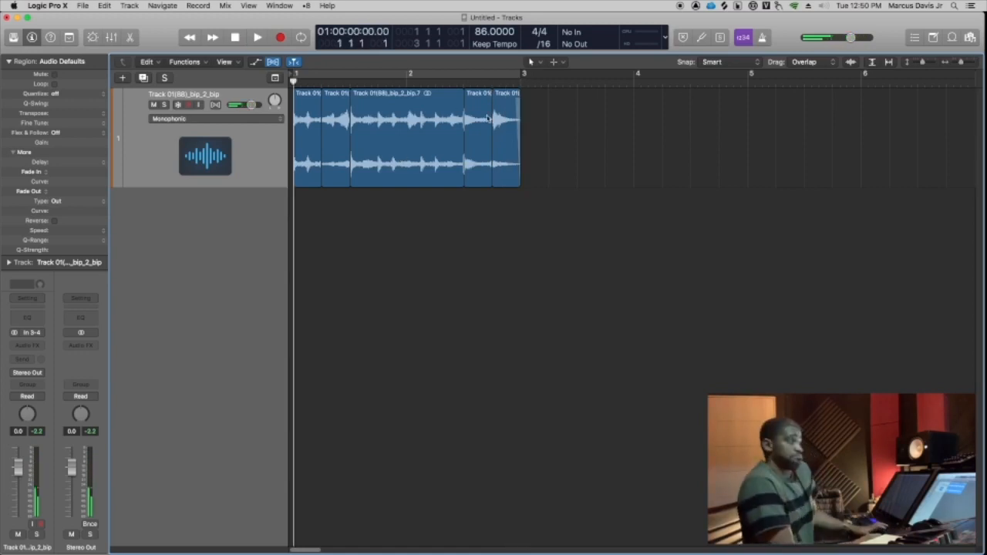
Step: Play the loop again with cycling on and collapse the region parameters in the inspector
key(space)
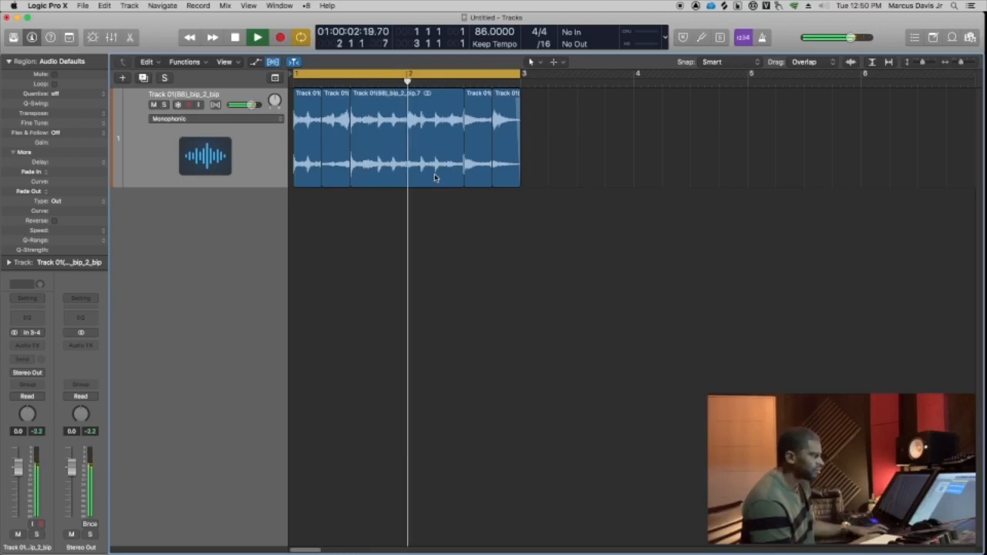
click(14, 61)
key(space)
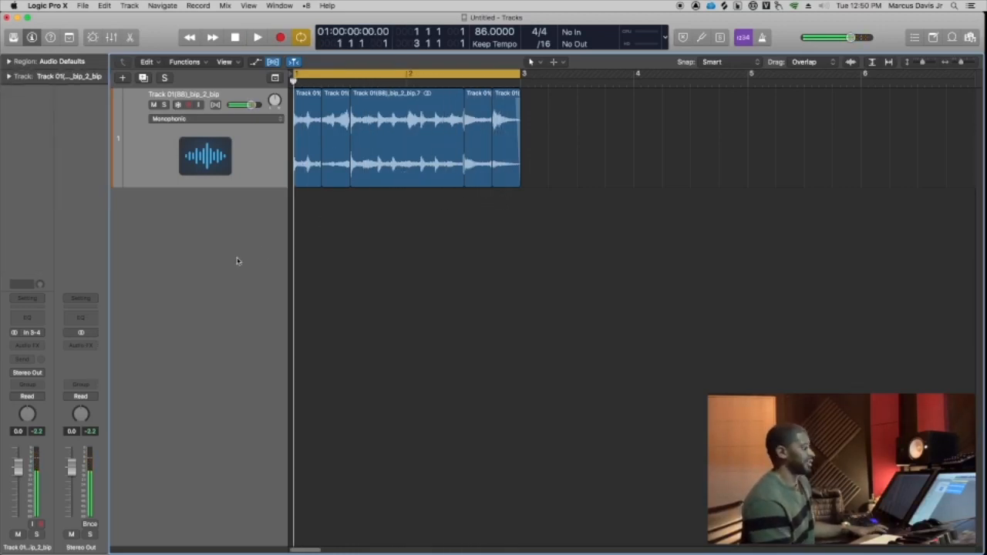
Step: Insert a Channel EQ on the drum track and add a high-cut filter around 5 kHz with a slight resonant boost
click(266, 159)
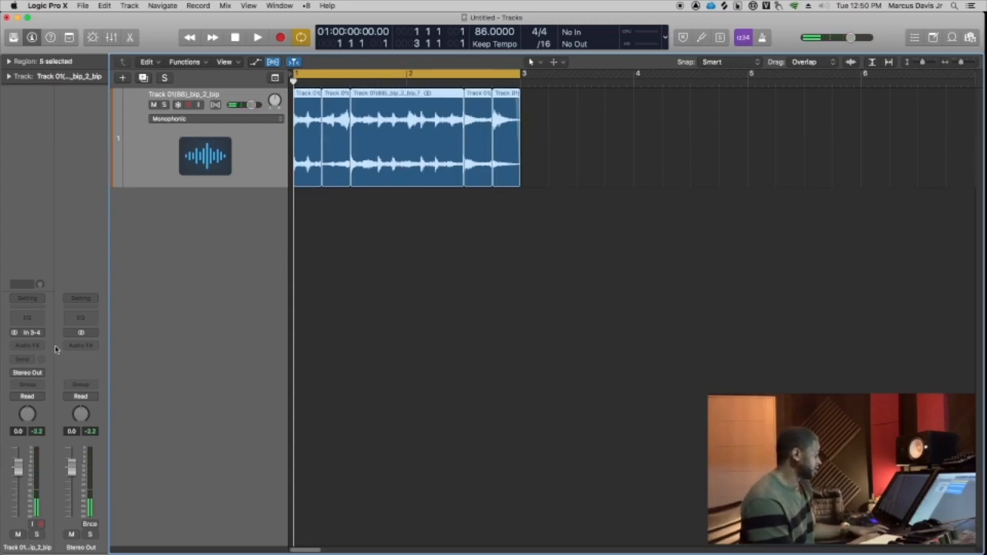
click(32, 319)
drag(363, 60, 624, 250)
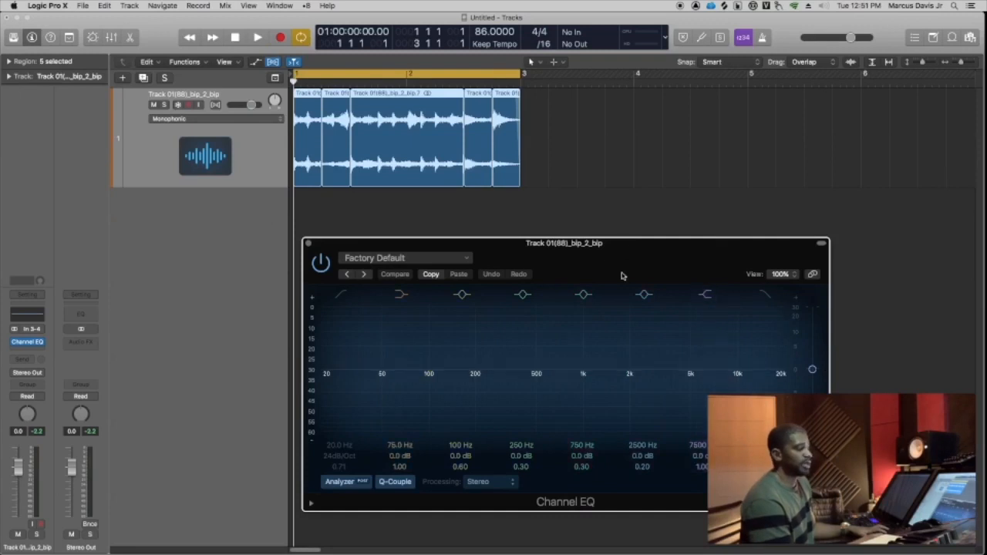
key(space)
click(762, 295)
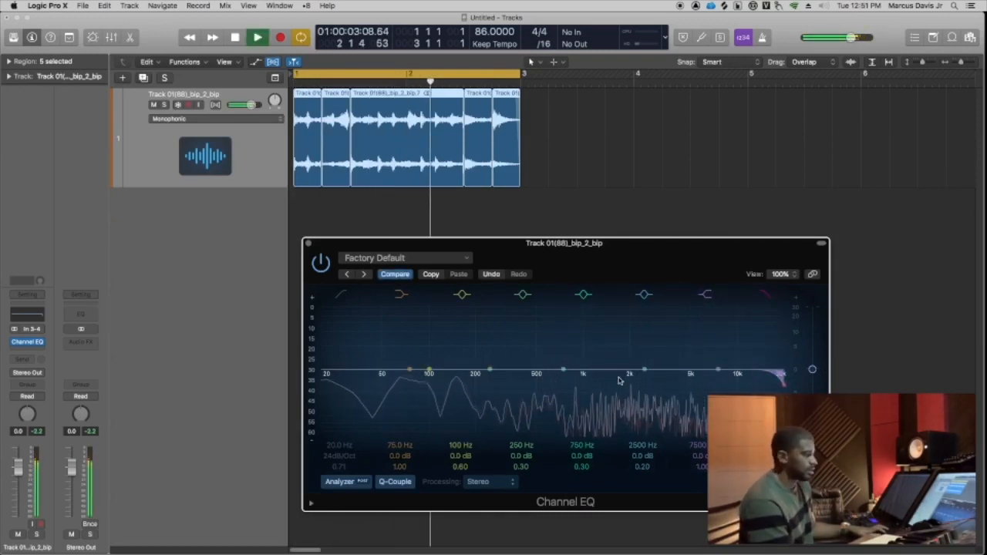
drag(783, 386, 684, 379)
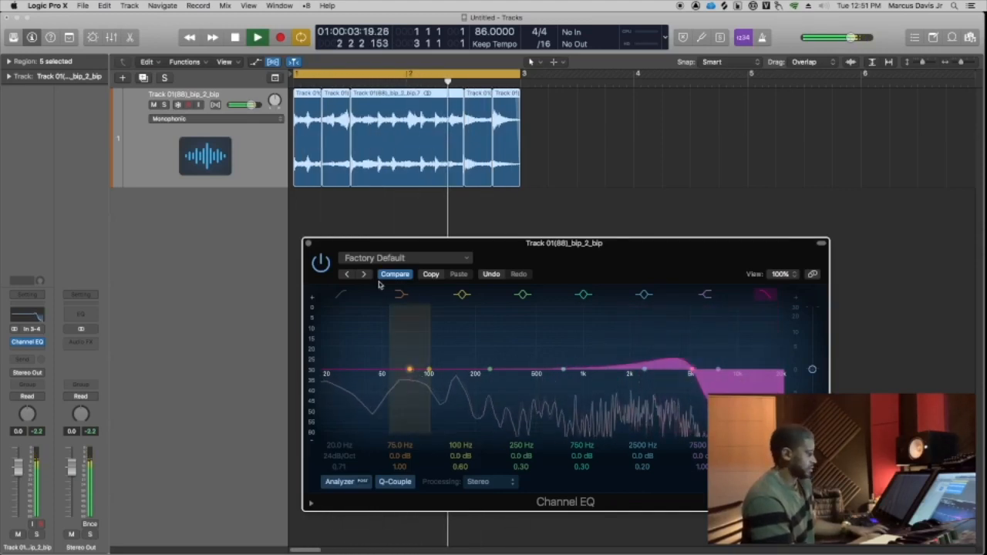
Step: Add a low-cut filter at about 49.5 Hz with a 24 dB/Oct slope and close the EQ window
click(342, 292)
drag(327, 374, 386, 385)
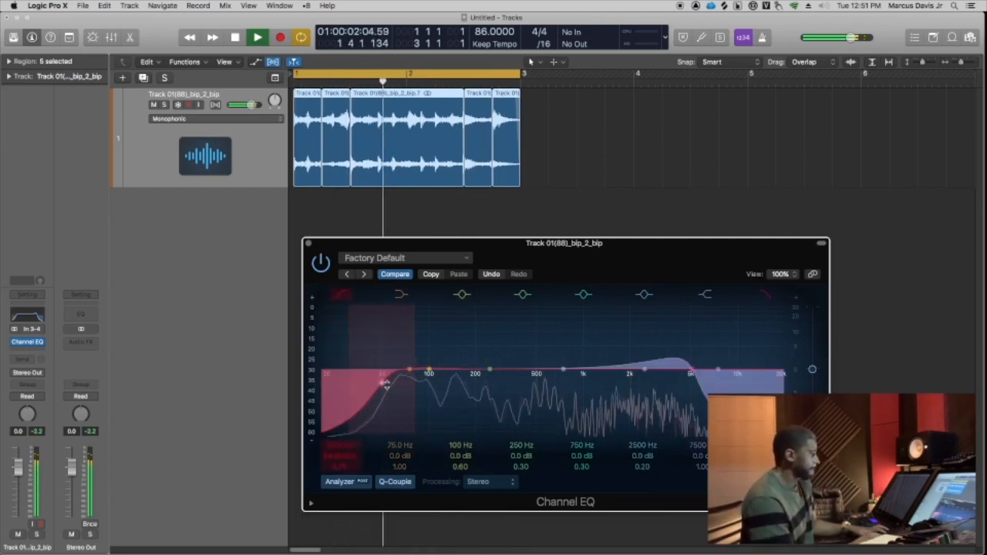
key(space)
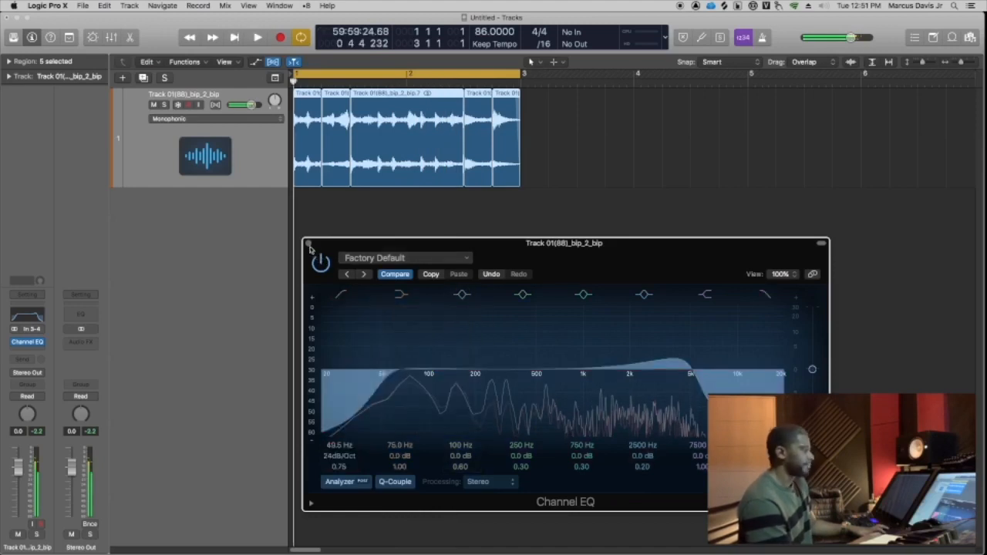
click(309, 244)
click(365, 244)
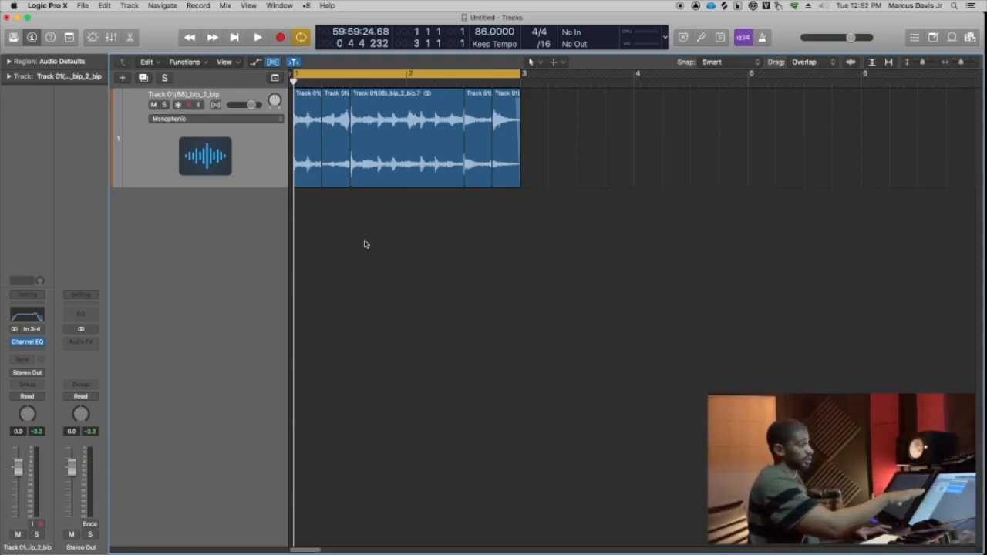
Step: Play the filtered loop and lower the drum track's volume to -5.8 dB
key(space)
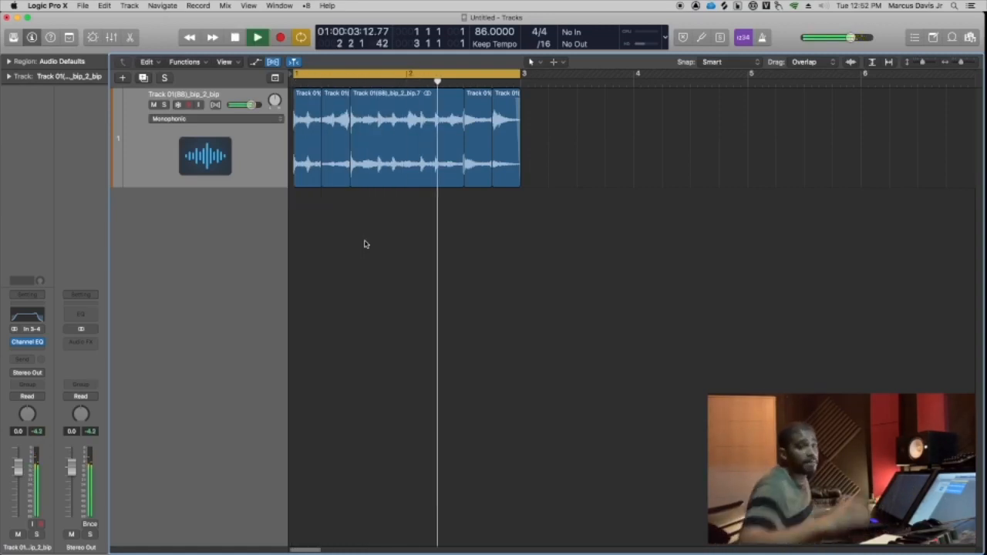
click(366, 245)
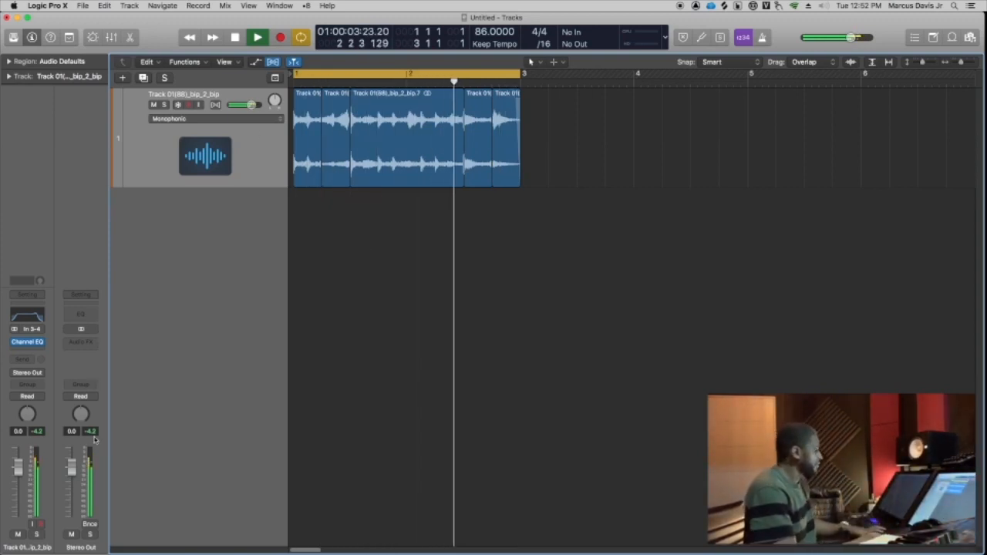
drag(27, 482, 24, 505)
Step: Insert the OneKnob Pumper plug-in after the Channel EQ with its knob at about 7, and stop playback
click(27, 350)
mouse_move(56, 397)
click(120, 397)
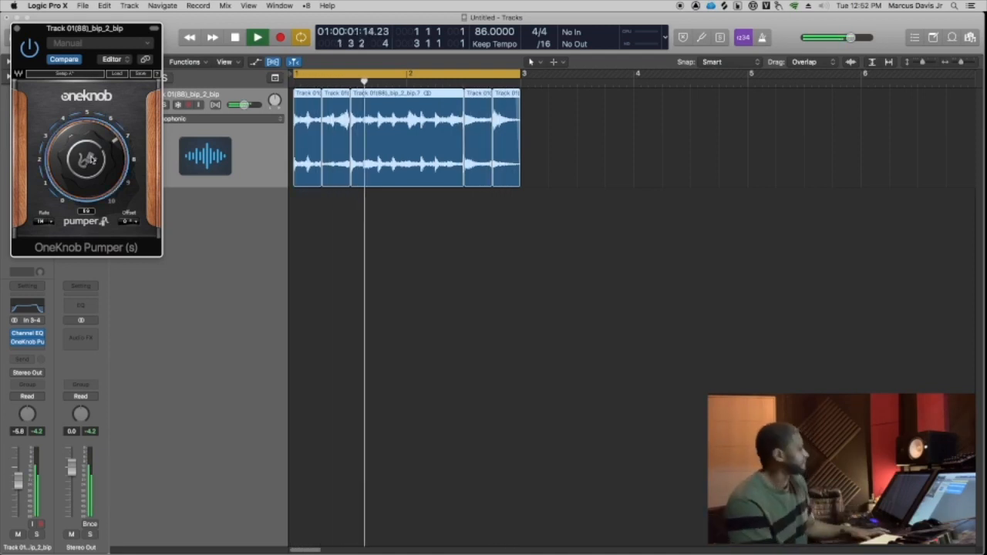
key(space)
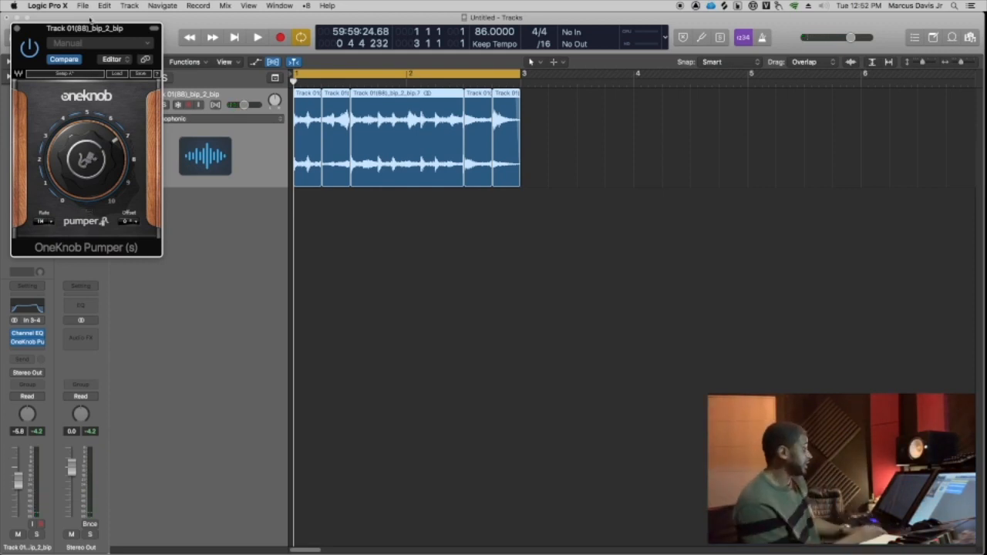
Step: Move the OneKnob Pumper window clear of the inspector and play the loop to hear the pumping effect
drag(116, 28, 693, 160)
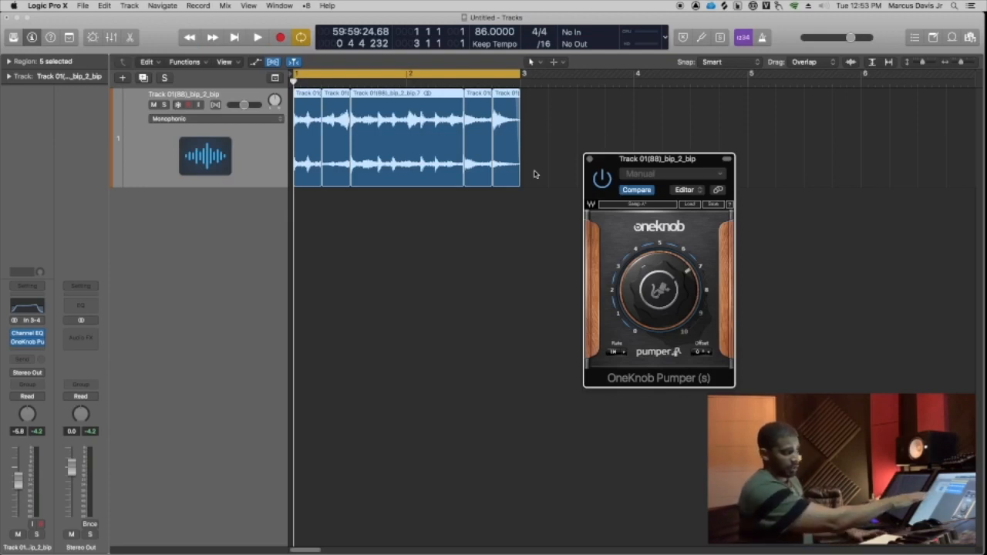
key(space)
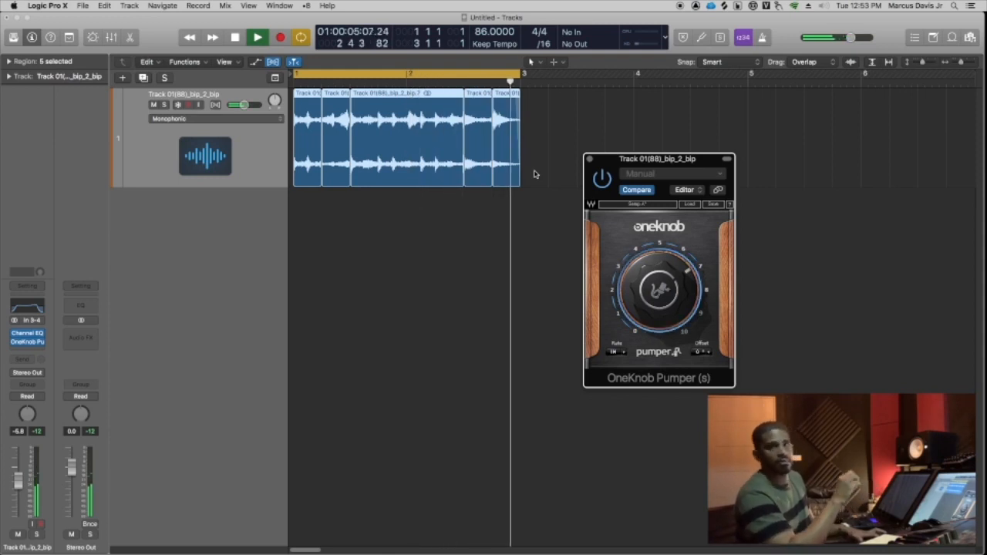
key(space)
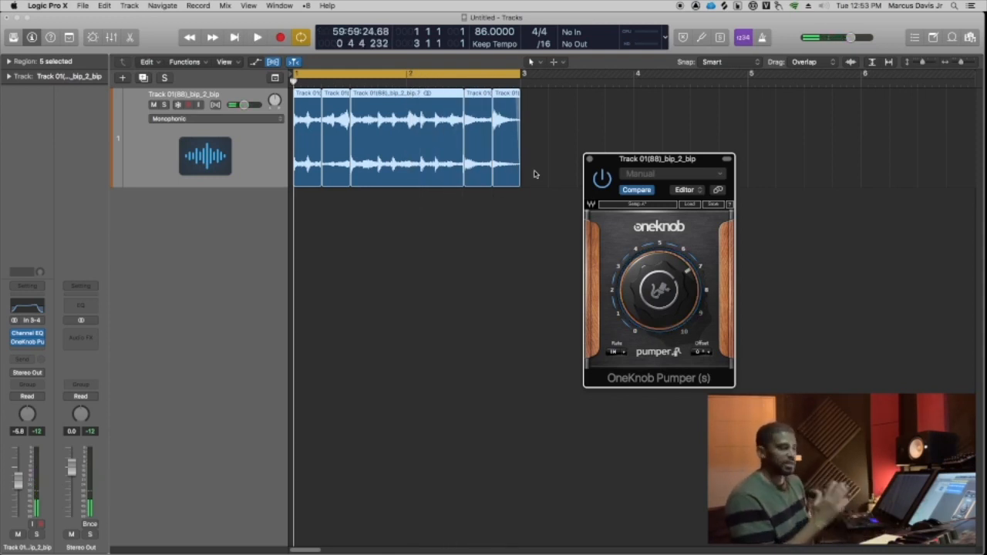